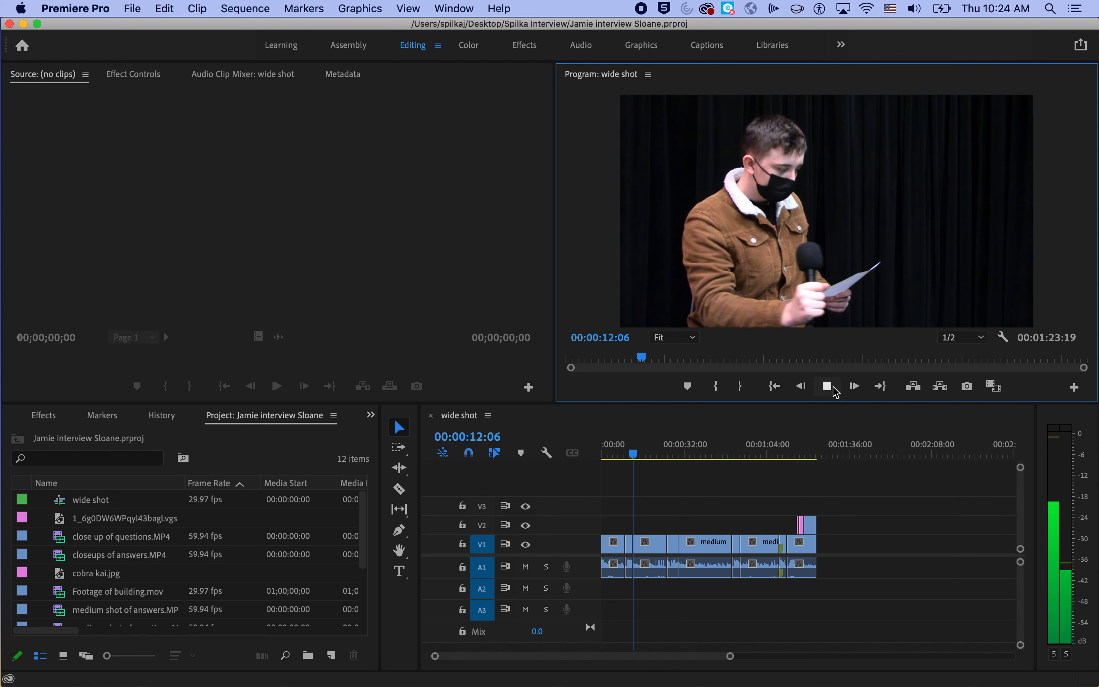
Apply the default transitions at the cut between the first medium shot of questions and medium shot of answers clips.
left_click(834, 388)
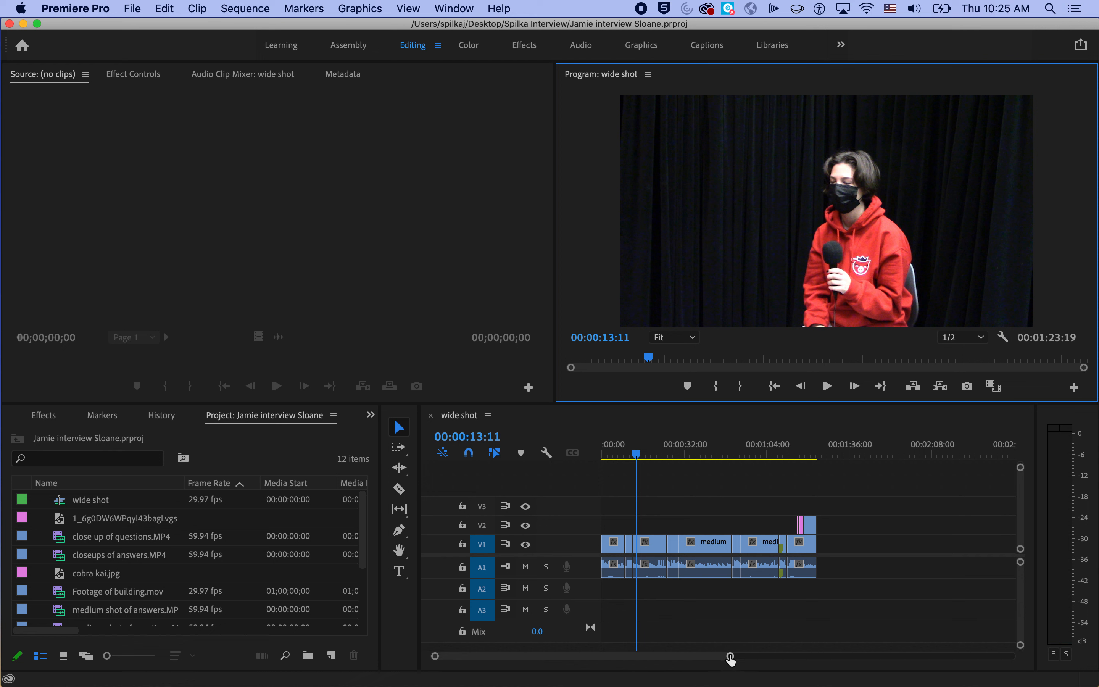
left_click_drag(731, 659, 656, 651)
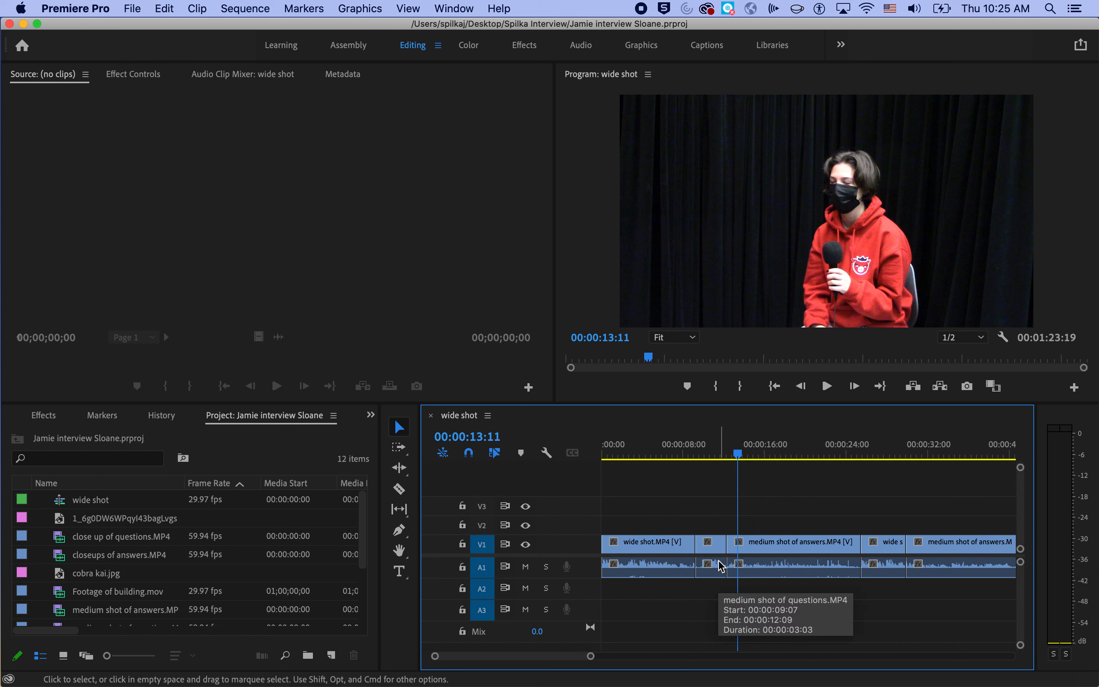
left_click_drag(739, 458, 728, 458)
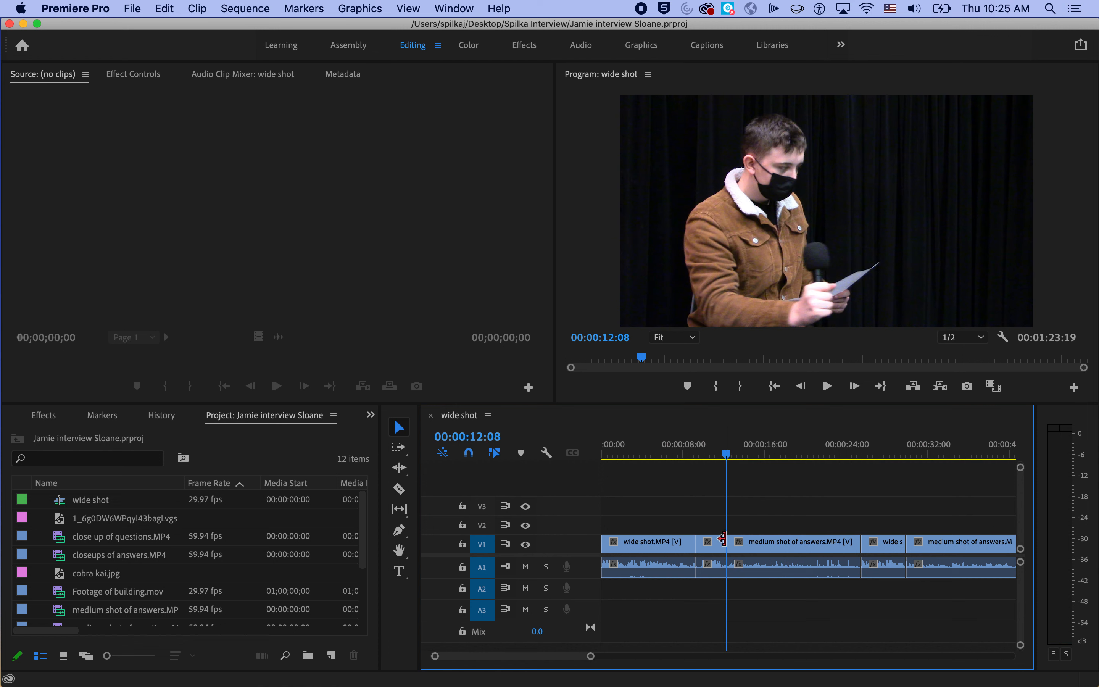
right_click(728, 547)
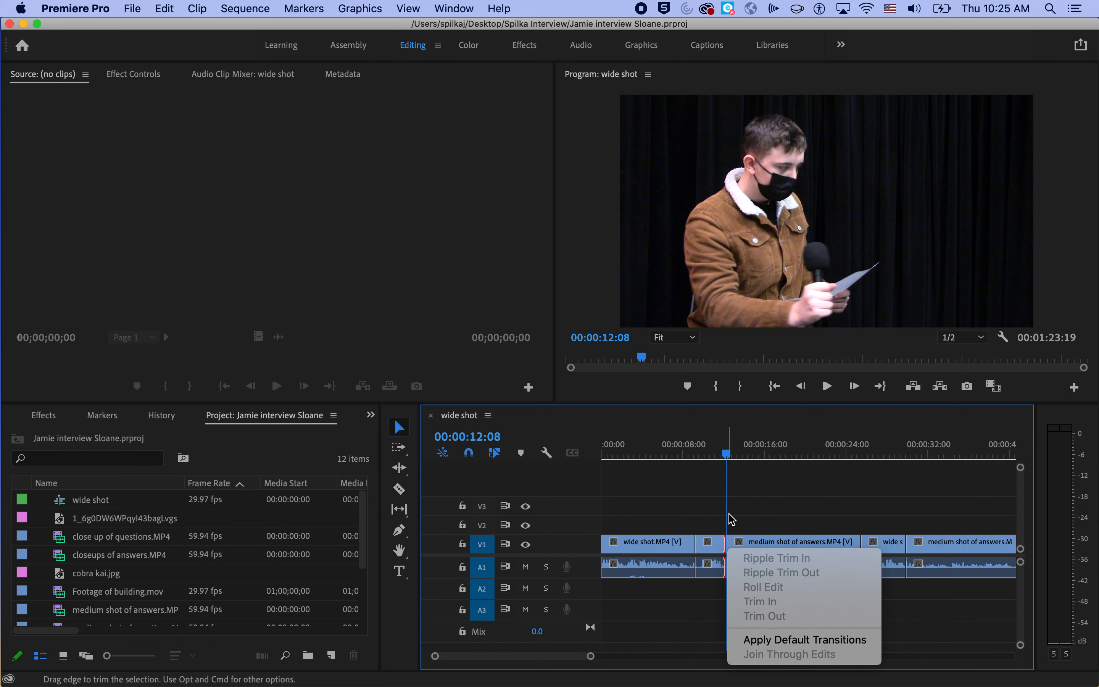
left_click(814, 639)
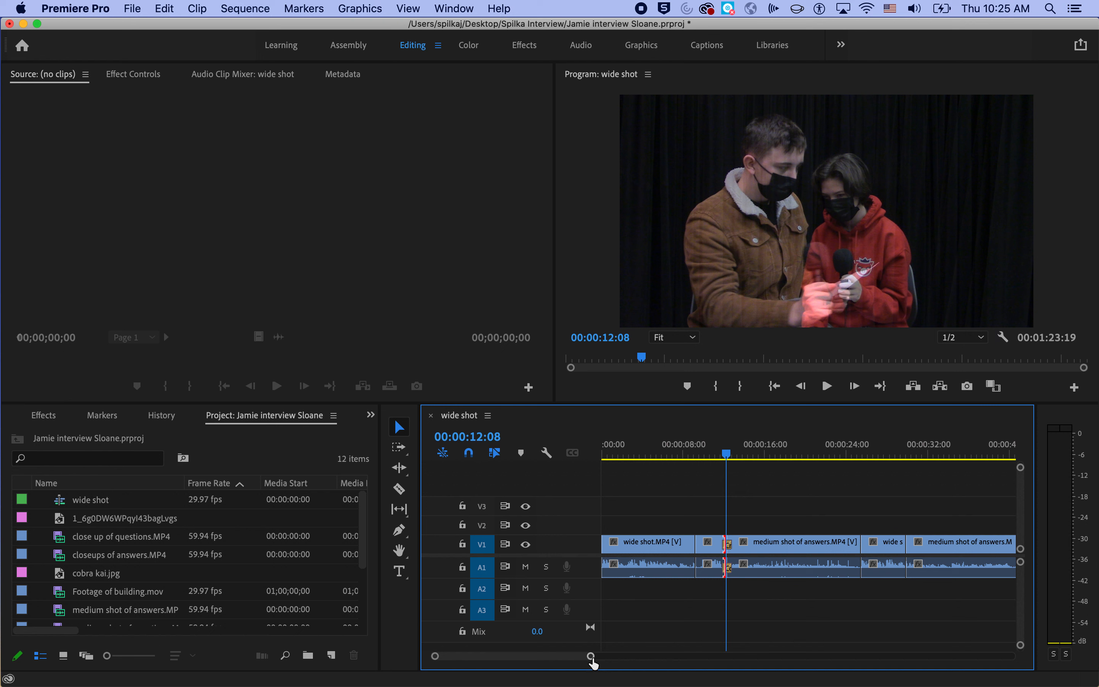
Inspect the Cross Dissolve and Constant Power transitions up close and play back the cut from just before them.
left_click_drag(590, 657, 534, 652)
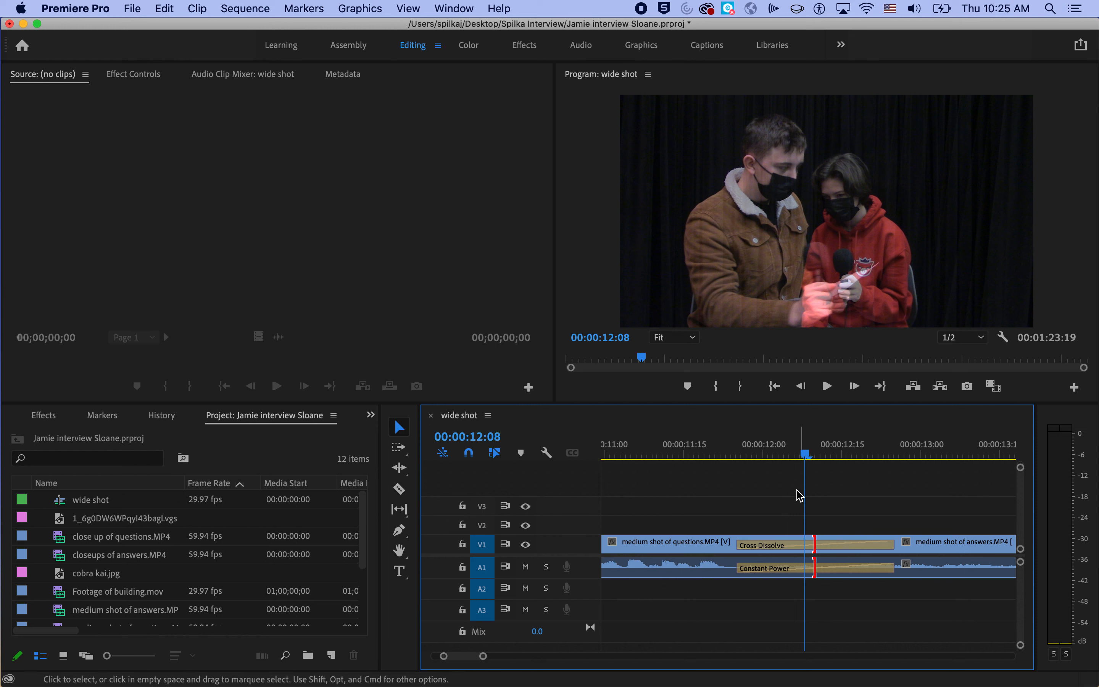
left_click(764, 547)
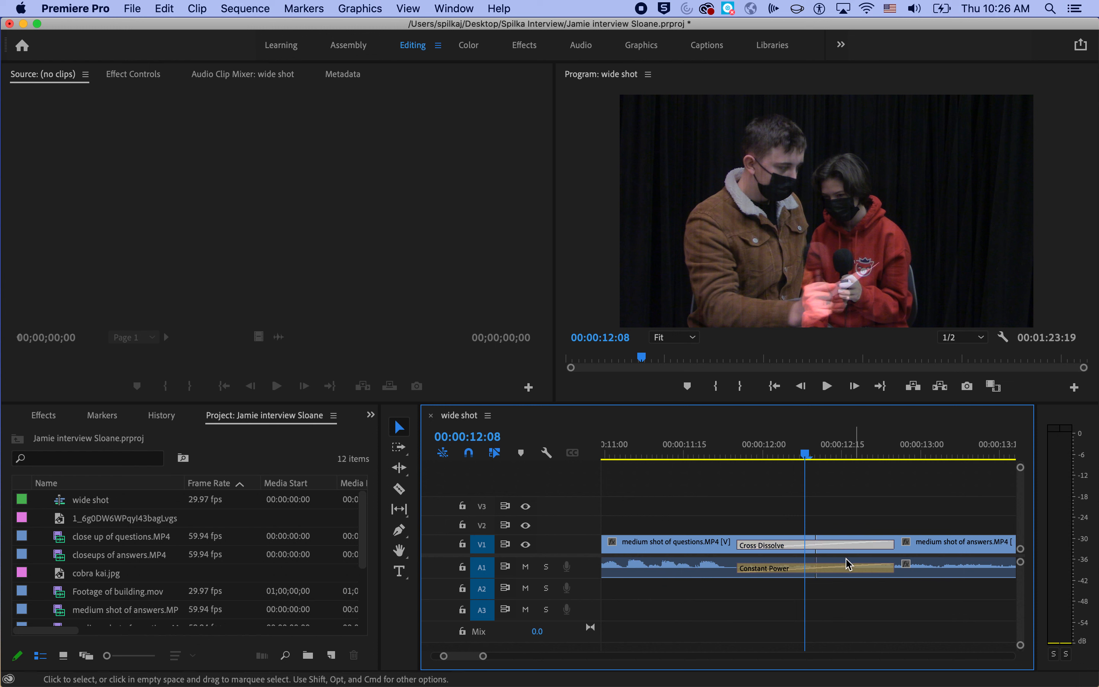
left_click(819, 571)
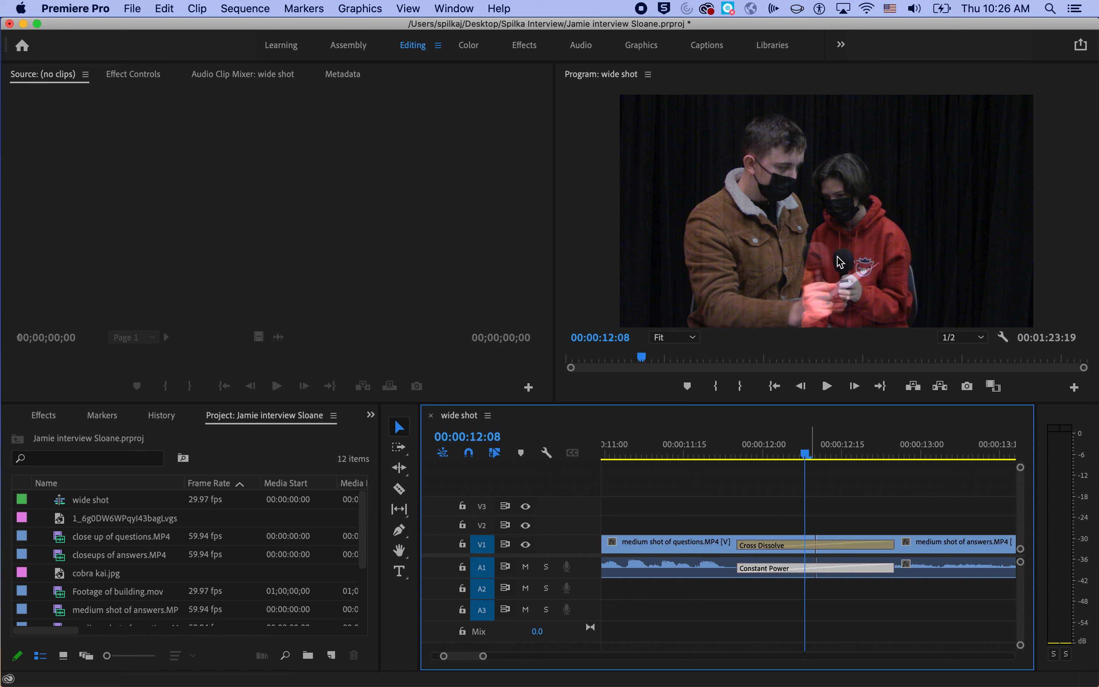
left_click_drag(805, 454, 696, 453)
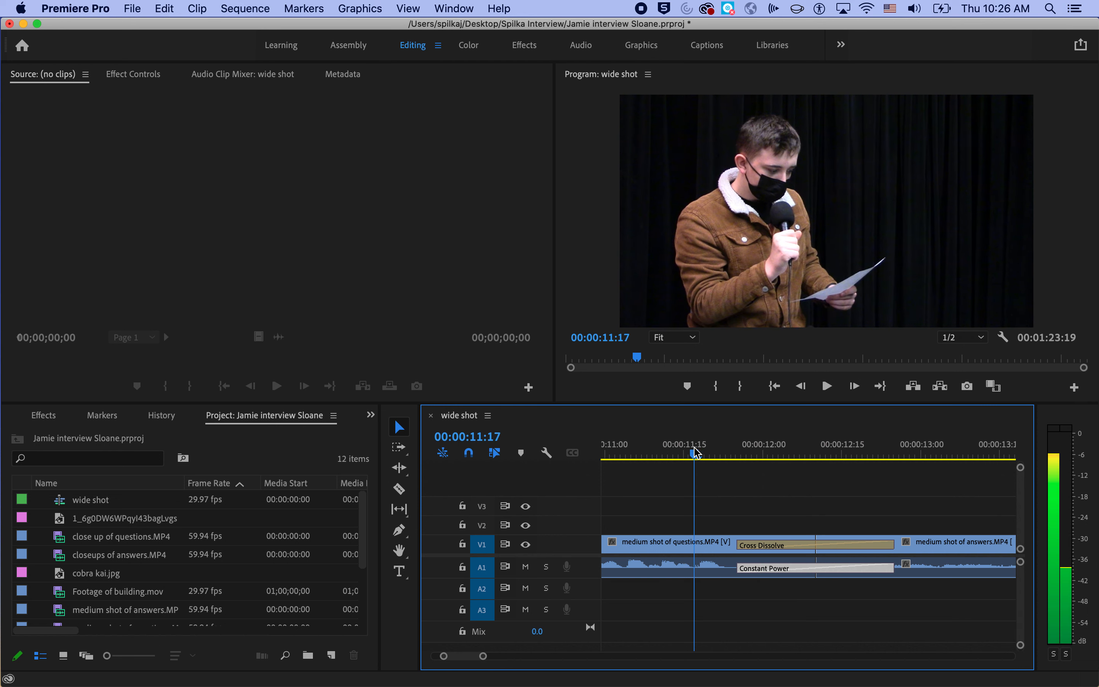
left_click(828, 387)
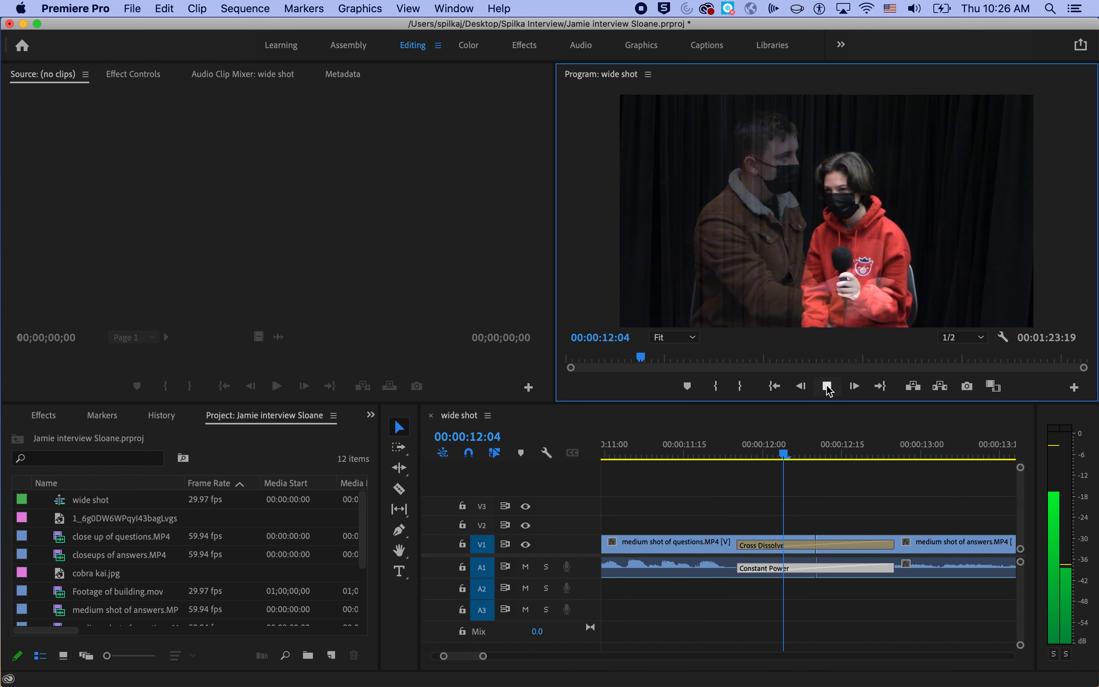
left_click(827, 387)
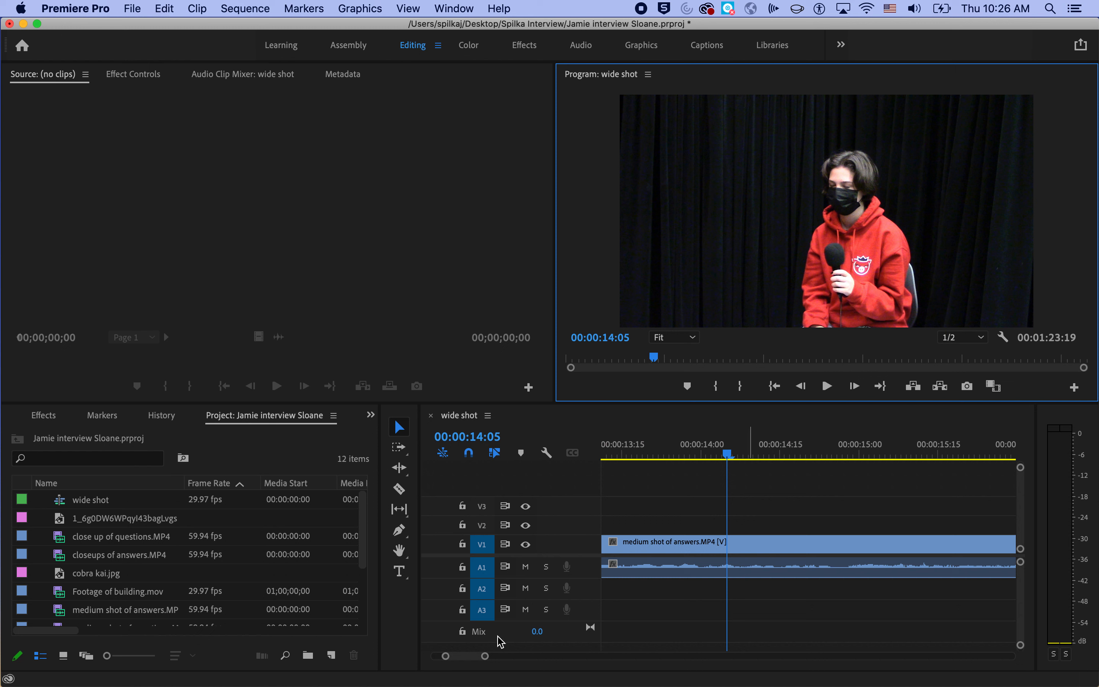
Remove the Cross Dissolve and Constant Power transitions from the cut between the questions and answers clips.
left_click(495, 656)
left_click_drag(495, 656, 545, 656)
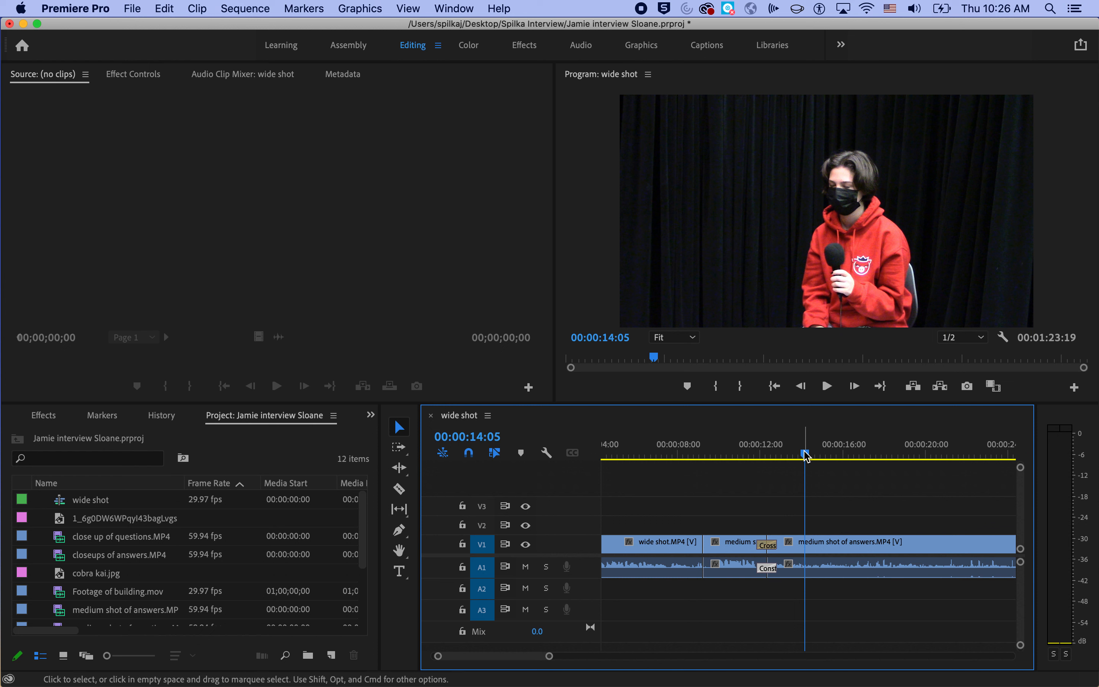
left_click_drag(806, 454, 767, 456)
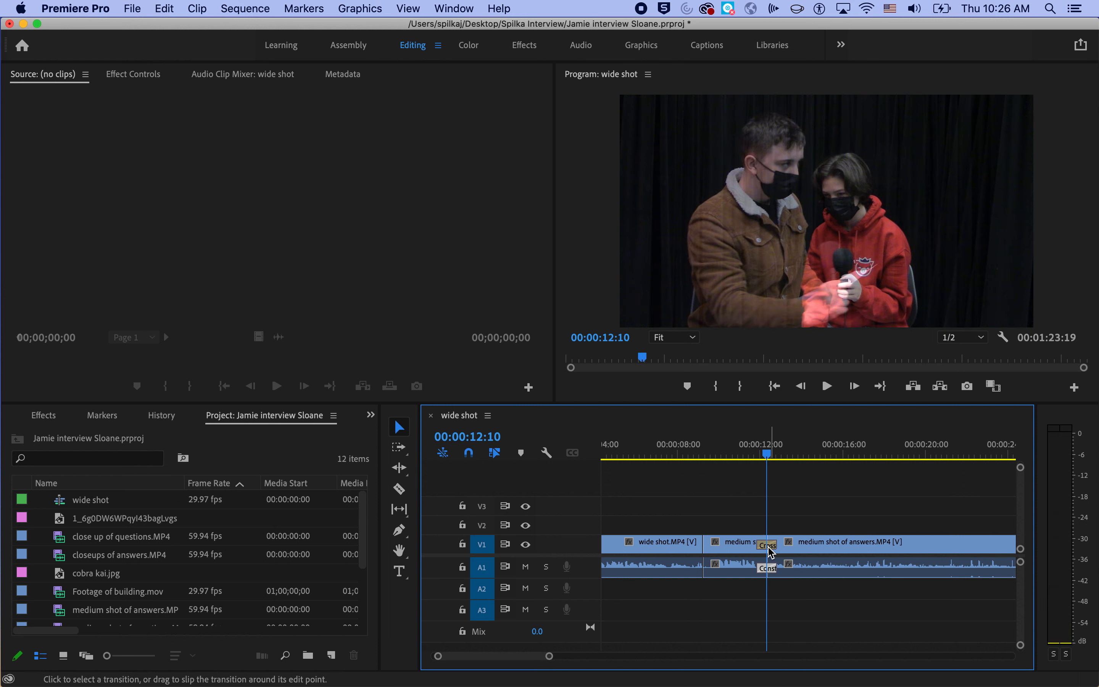
right_click(770, 549)
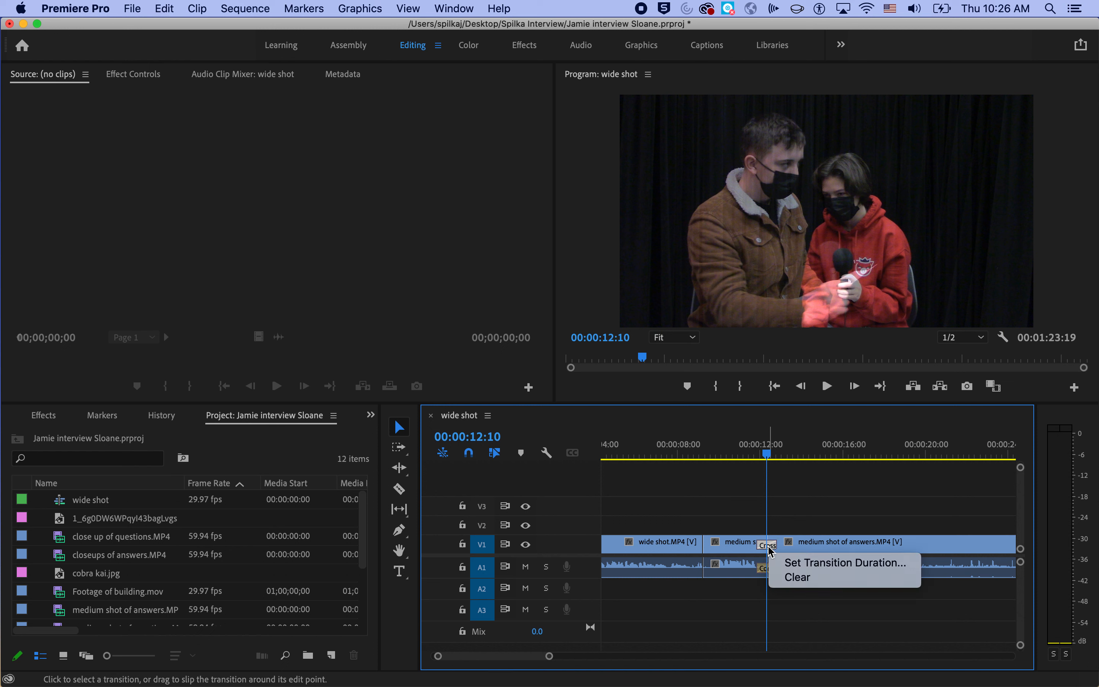
left_click(774, 576)
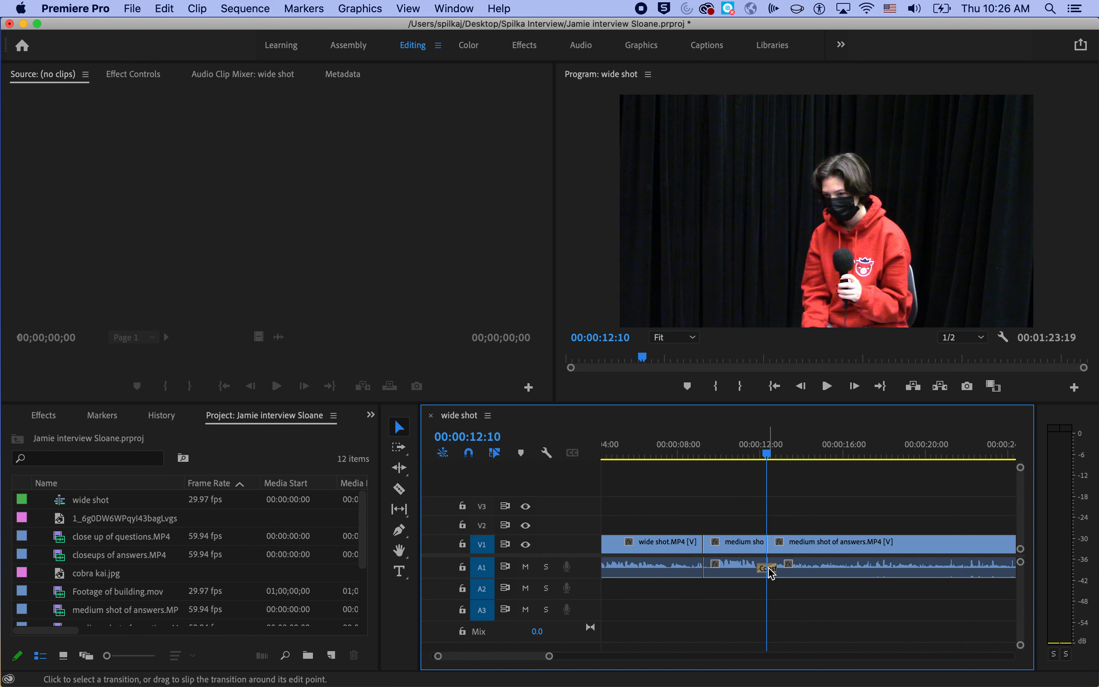
left_click(772, 574)
key("Delete")
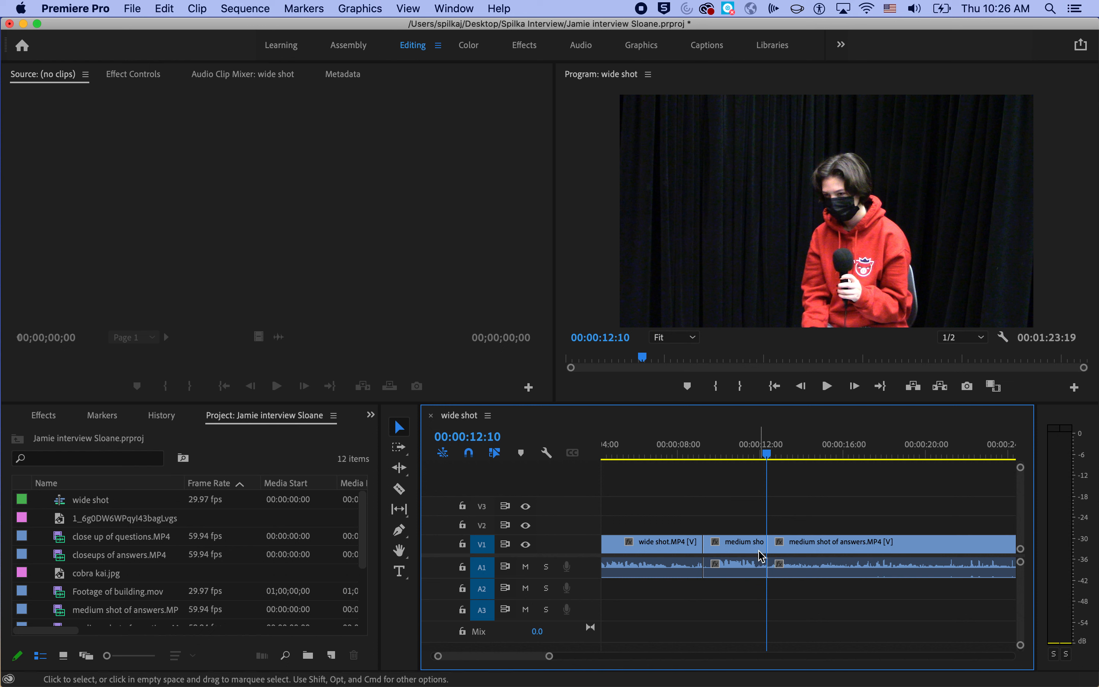
Switch to the Effects workspace and place a Page Peel video transition between the medium shot of questions and medium shot of answers clips.
right_click(768, 542)
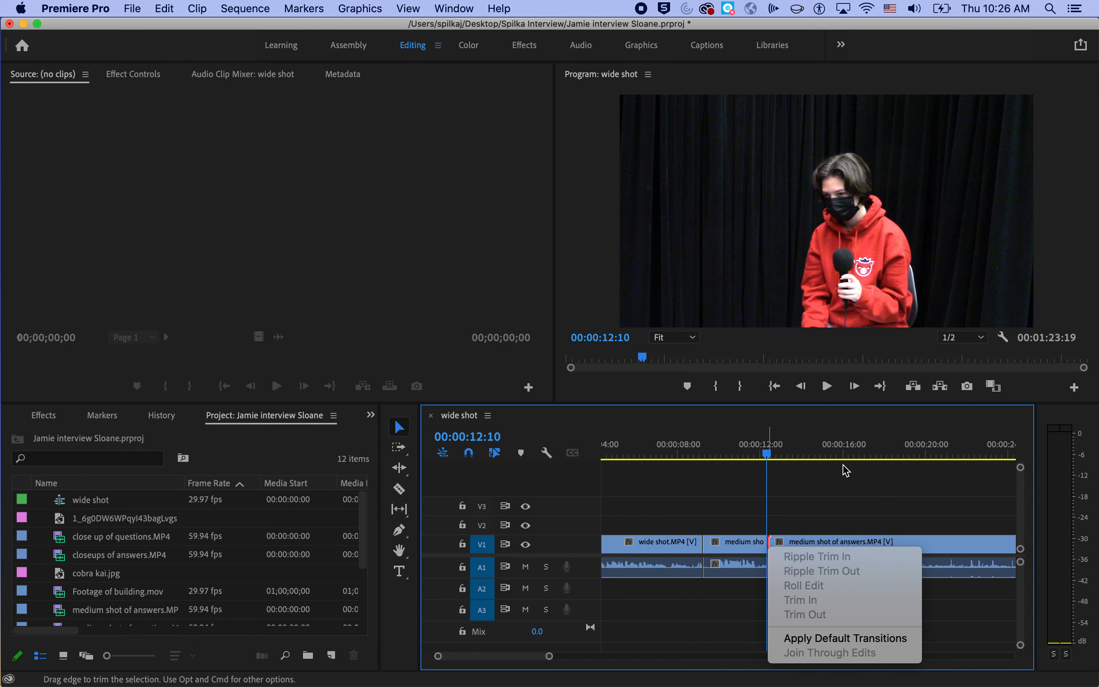
left_click(771, 455)
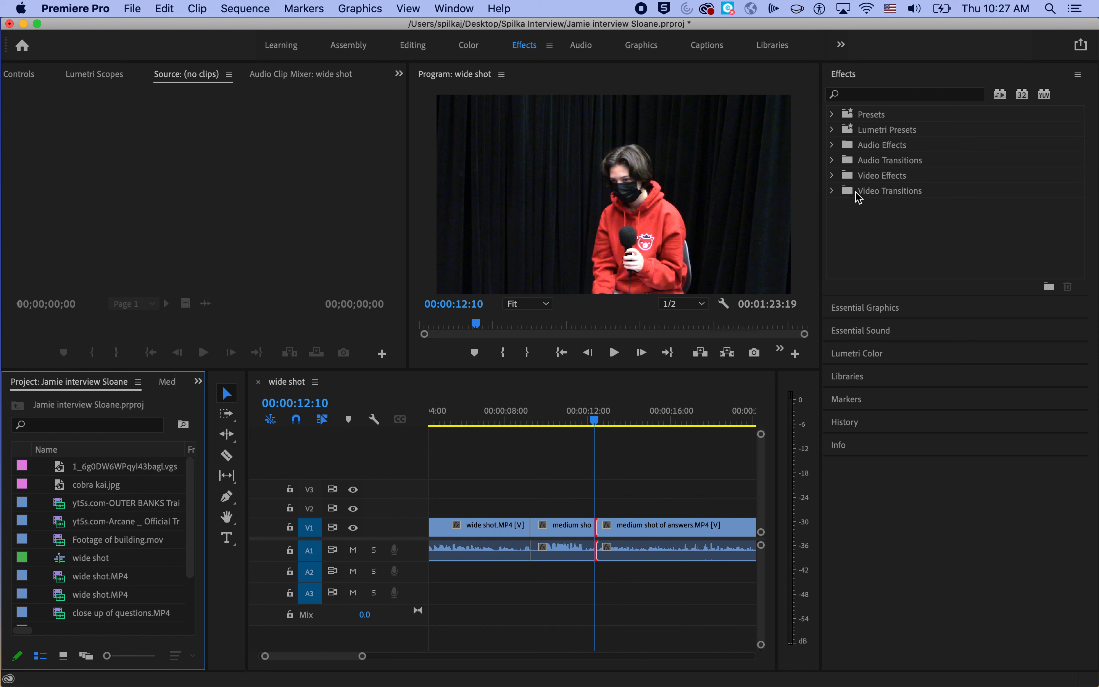
left_click(833, 192)
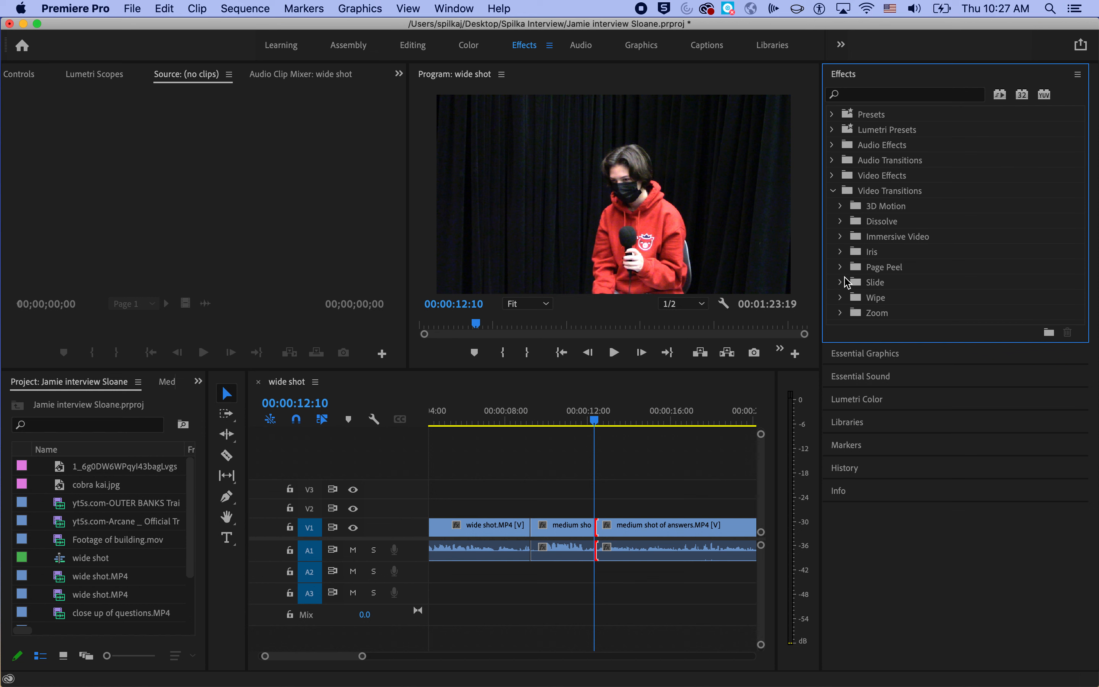
left_click(841, 267)
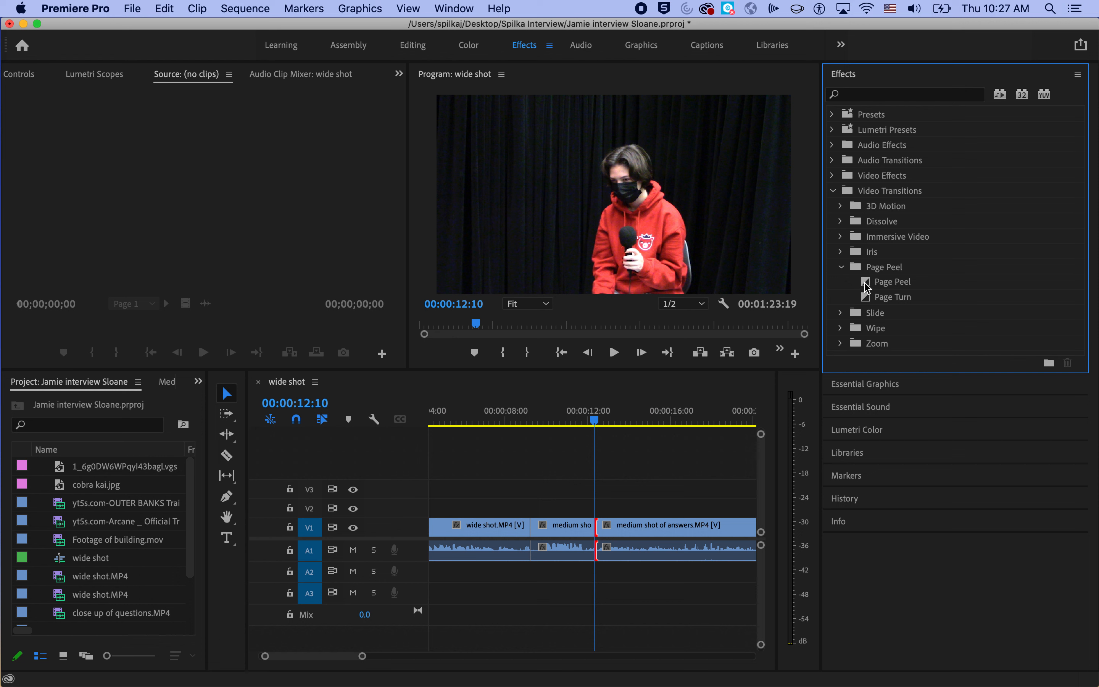
left_click_drag(867, 286, 597, 530)
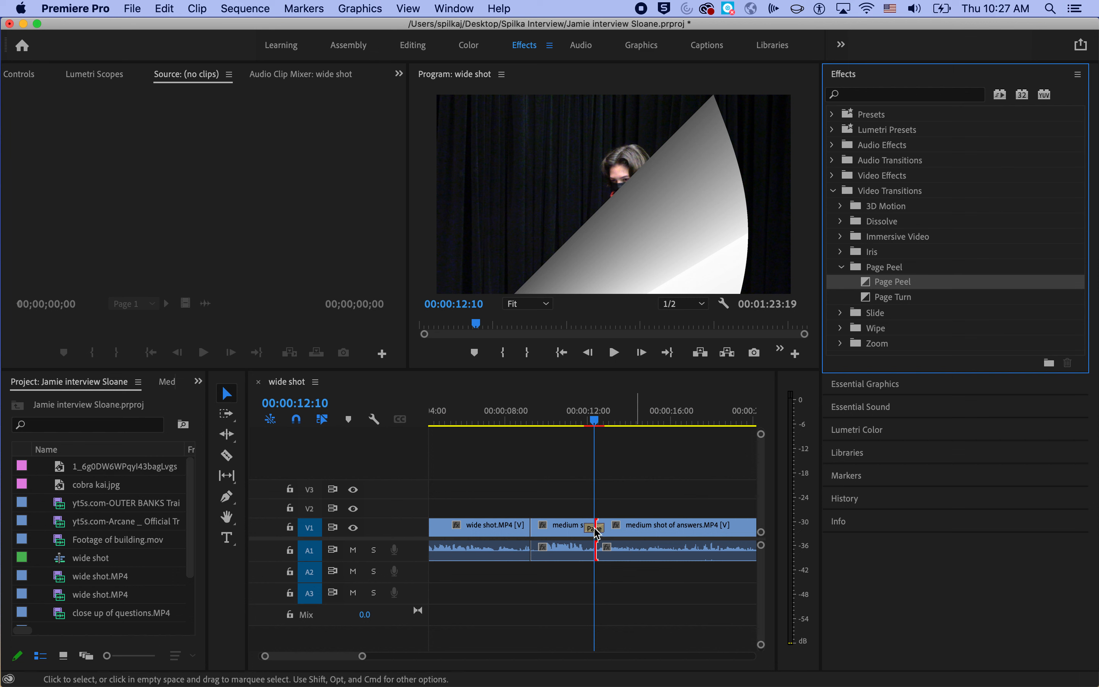
Play back the Page Peel transition from just before the cut.
left_click_drag(594, 427, 579, 427)
left_click(614, 353)
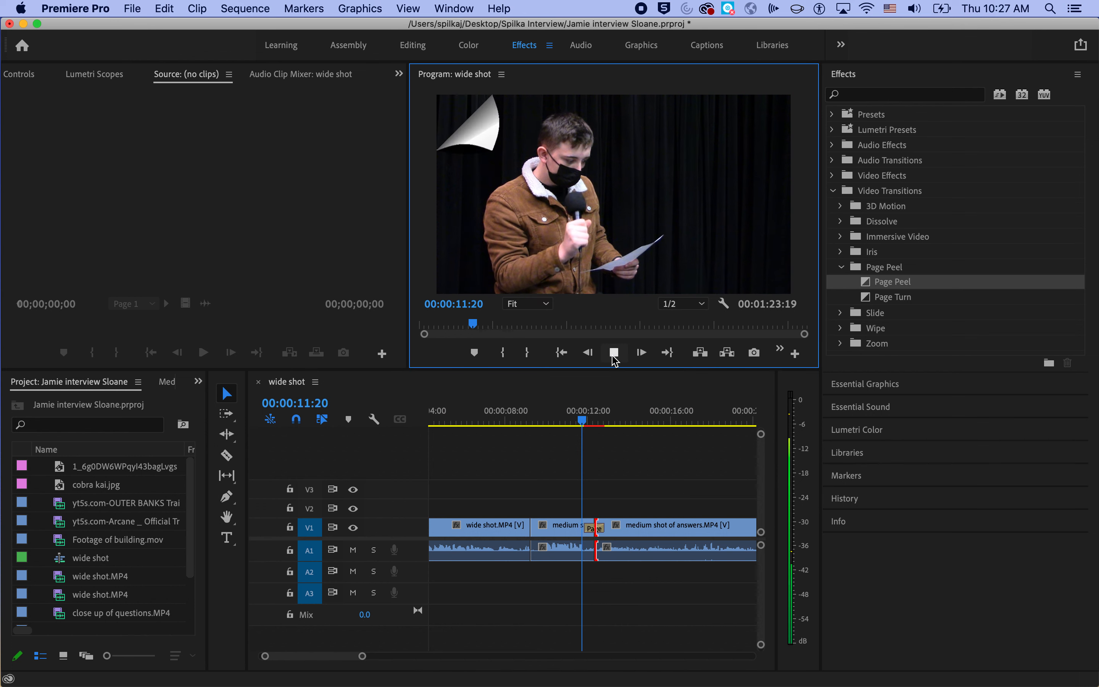
left_click(614, 354)
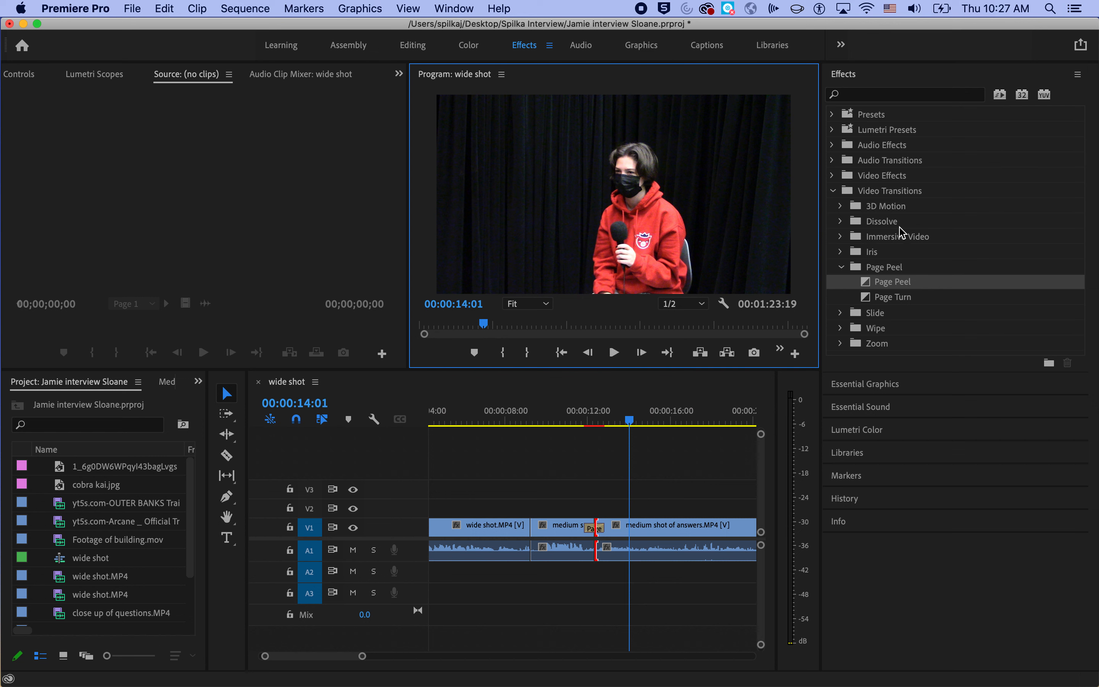
Add an Iris Diamond video transition at the cut between the wide shot and medium shot of questions clips.
left_click(841, 222)
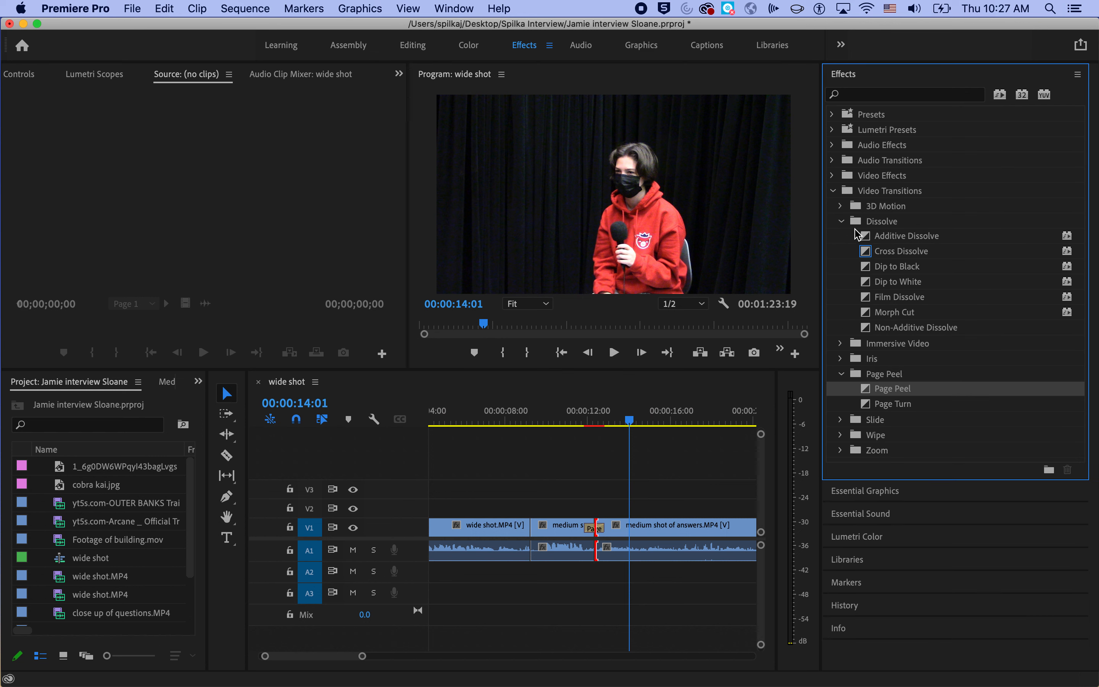
left_click(841, 359)
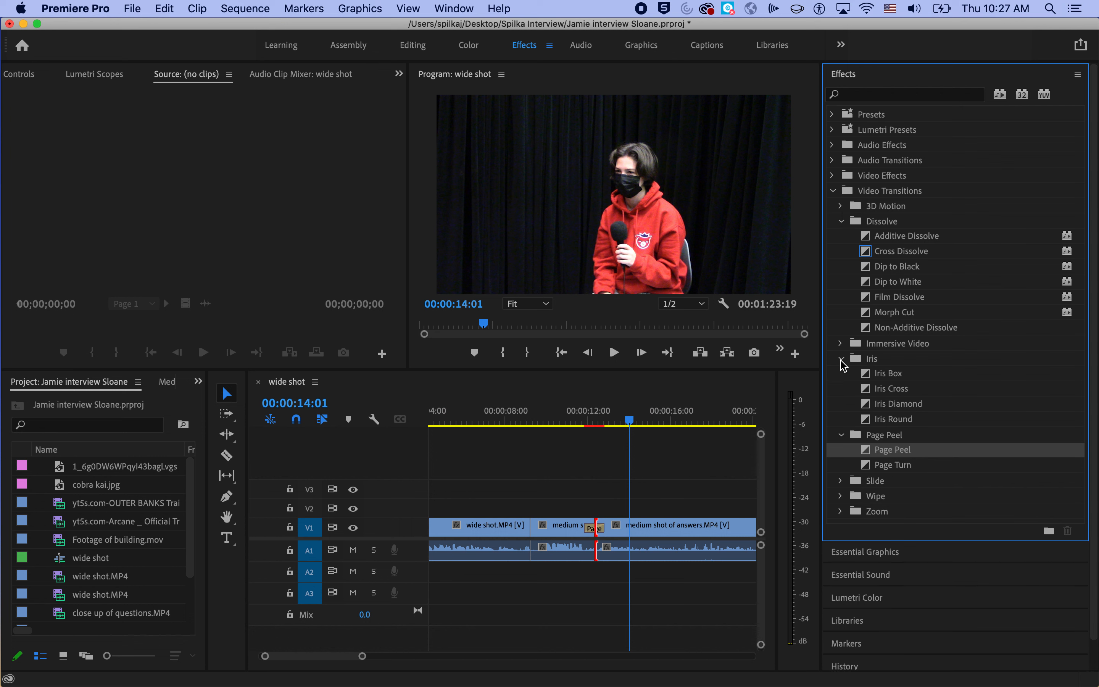
left_click_drag(867, 408, 538, 535)
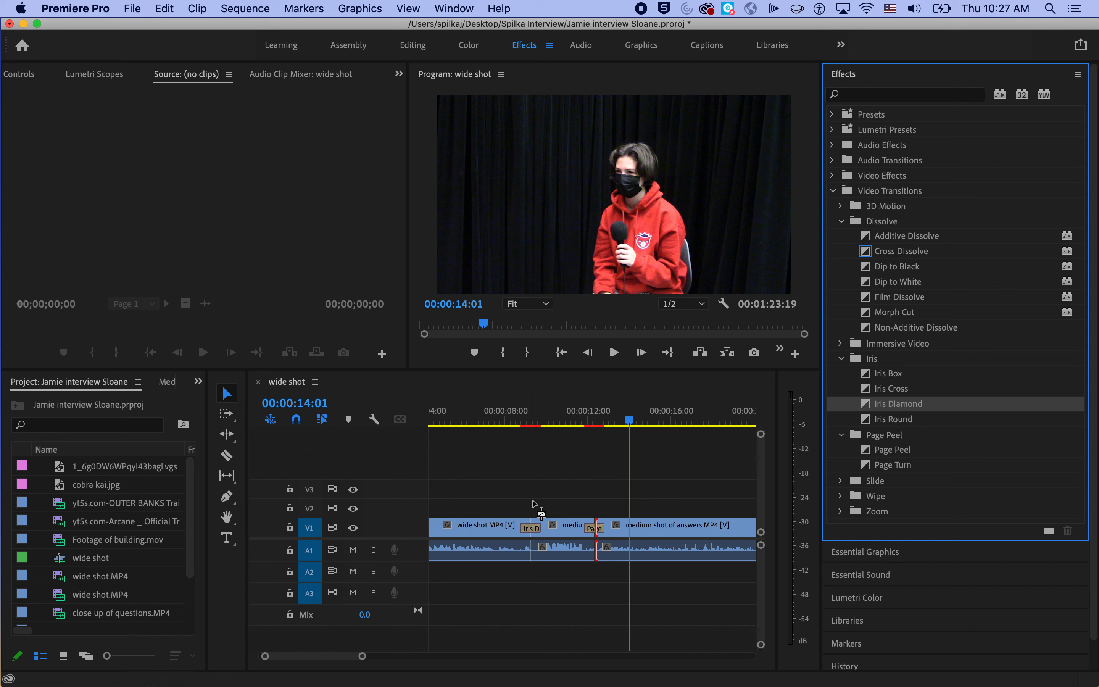
Preview the Iris Diamond transition and stop at a frame in the middle of it.
left_click(524, 421)
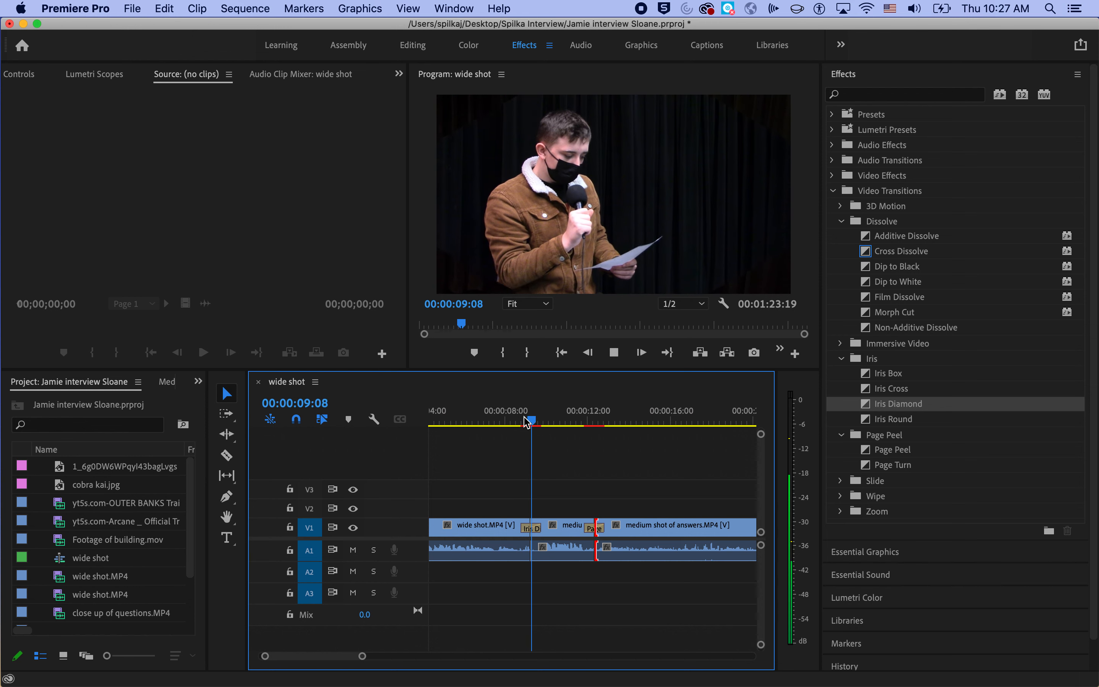
left_click(533, 422)
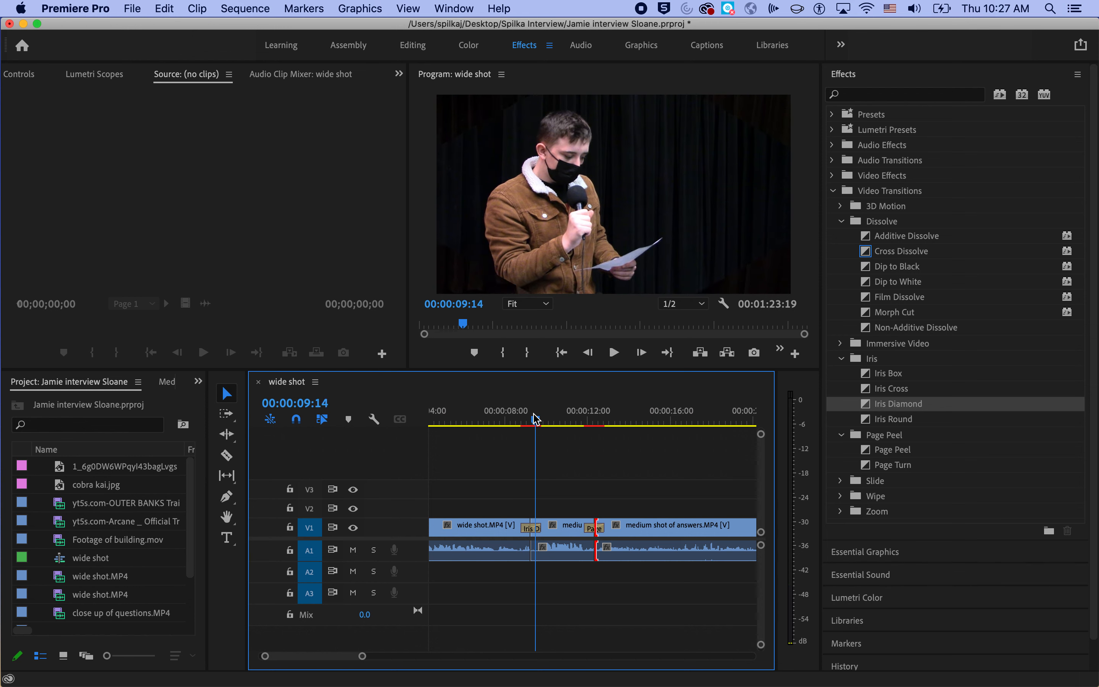
left_click(529, 422)
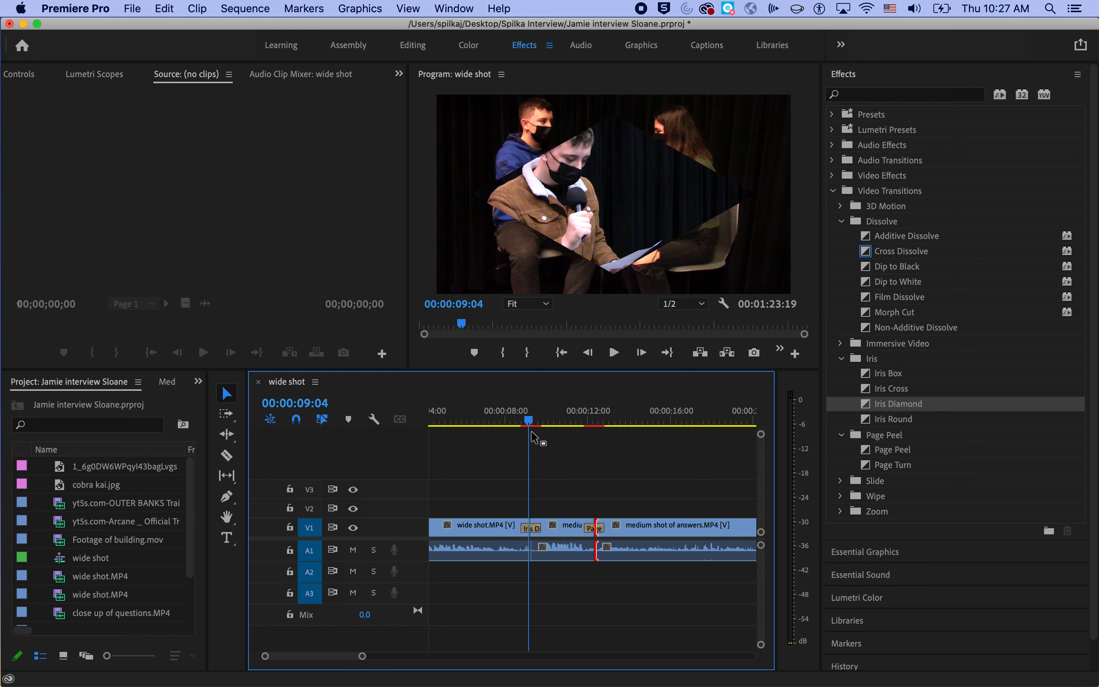
Open the effect settings of the Iris Diamond transition.
left_click(535, 529)
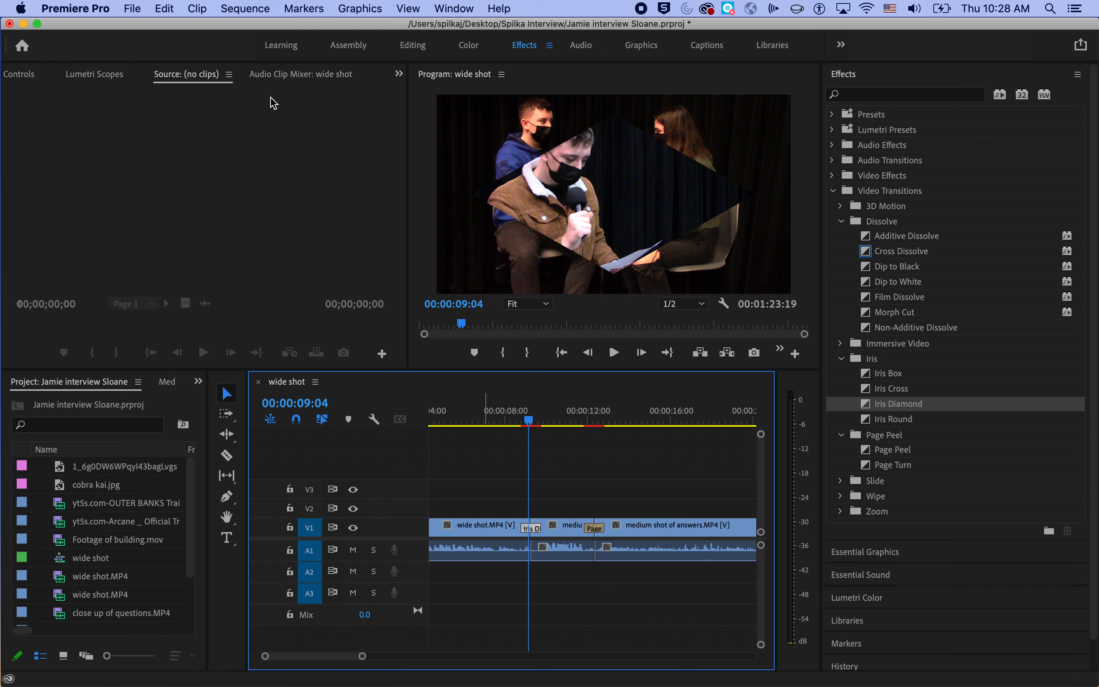
left_click(30, 78)
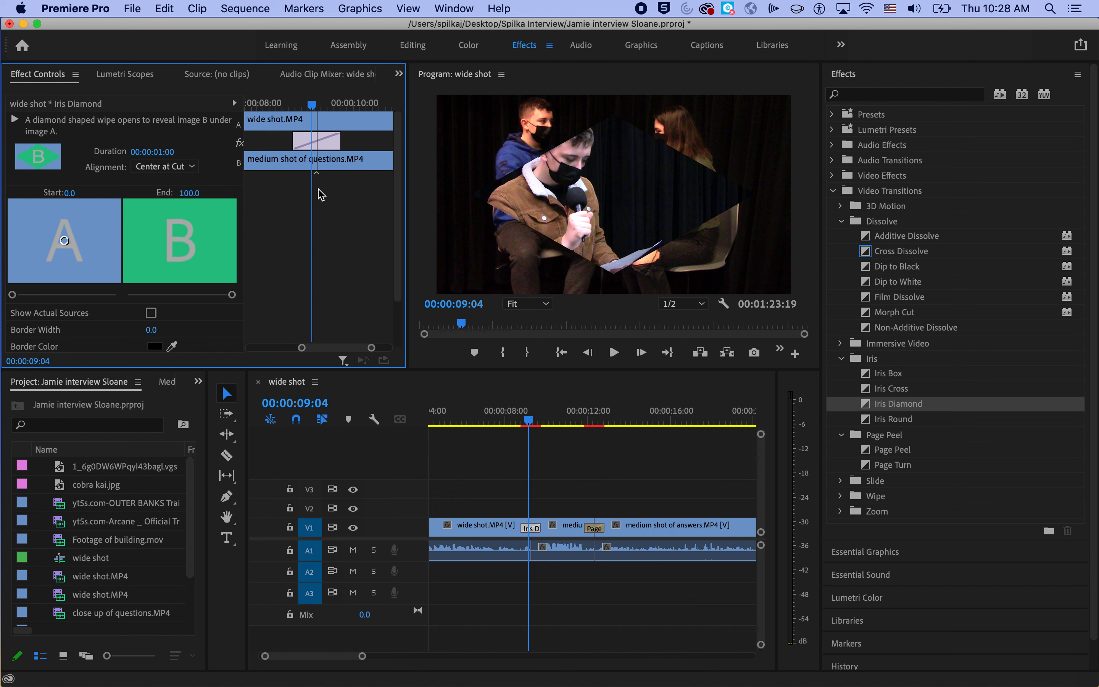
Try extending the Iris Diamond transition's end to a duration of 00:00:01:18, and undo the change.
left_click_drag(341, 140, 373, 141)
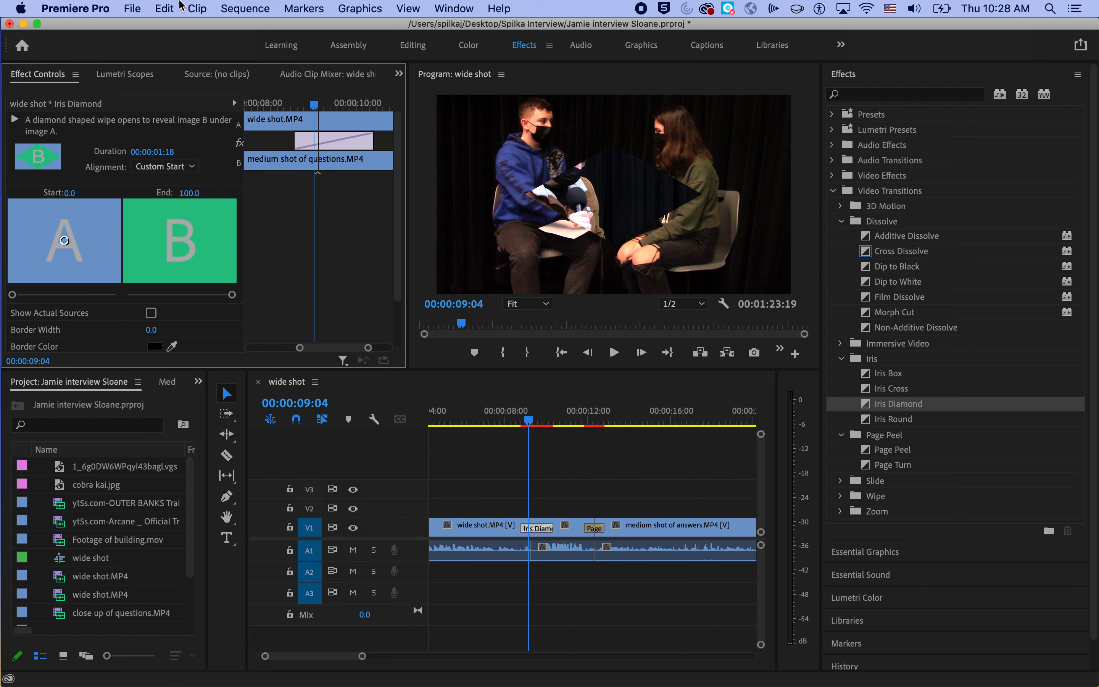
left_click(168, 5)
left_click(170, 27)
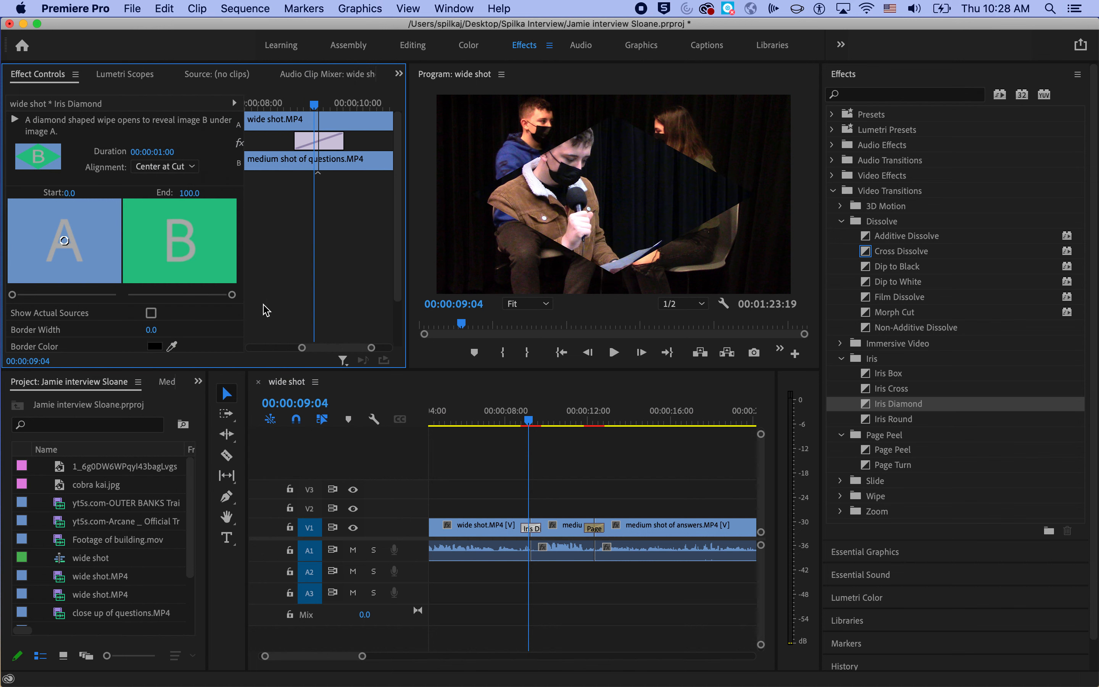
Set the Iris Diamond transition's border width to 5.0 and play it back from just before its start.
left_click_drag(397, 262, 357, 312)
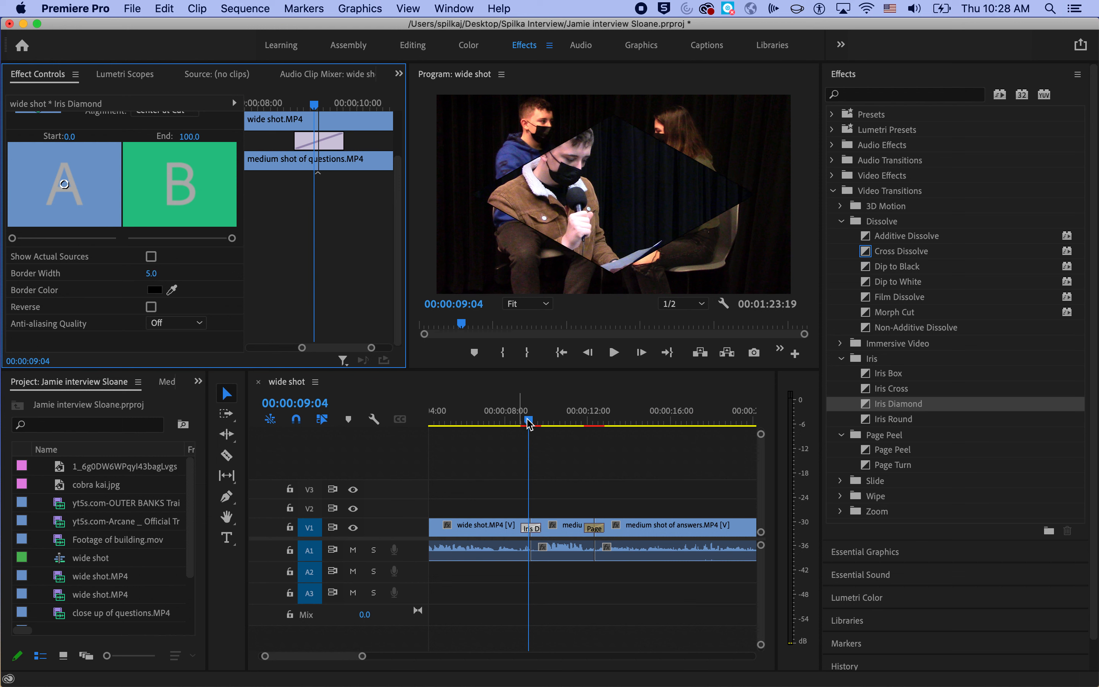
left_click_drag(524, 427, 517, 428)
key("space")
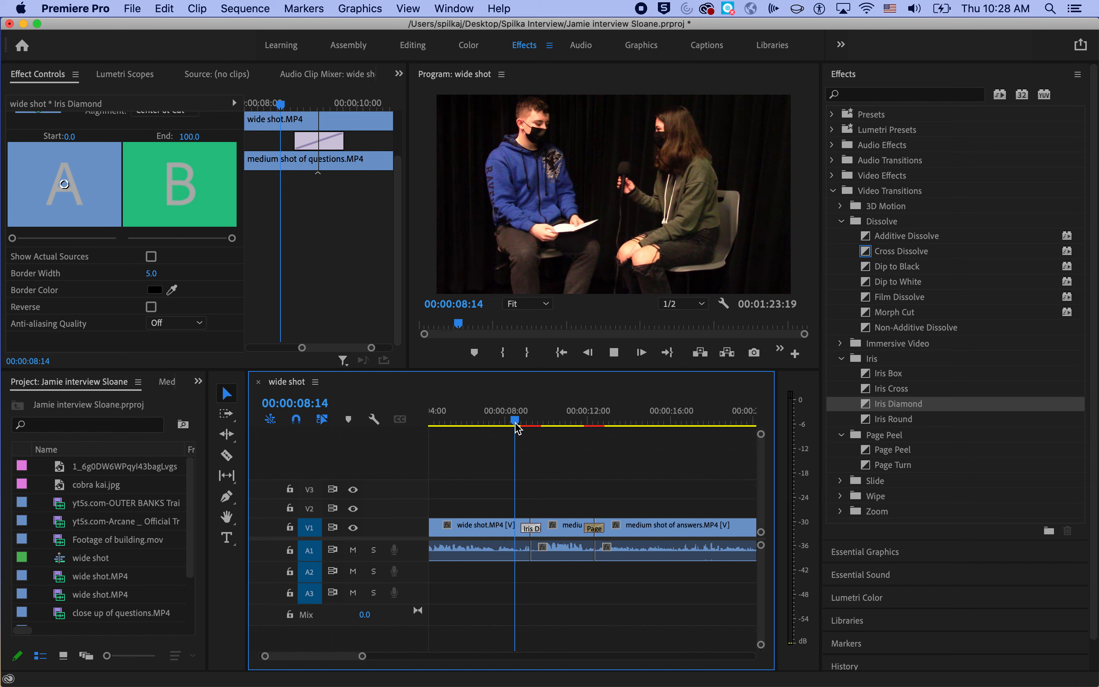
Turn on Reverse for the Iris Diamond transition and play it back from just before its start.
key("space")
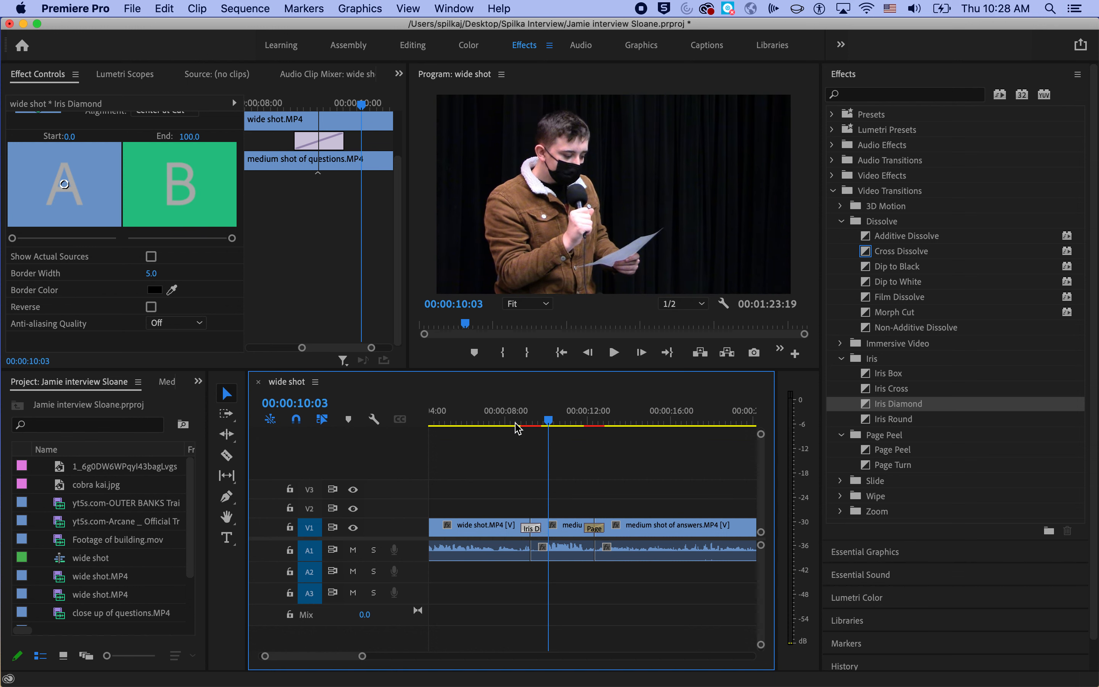
left_click(152, 312)
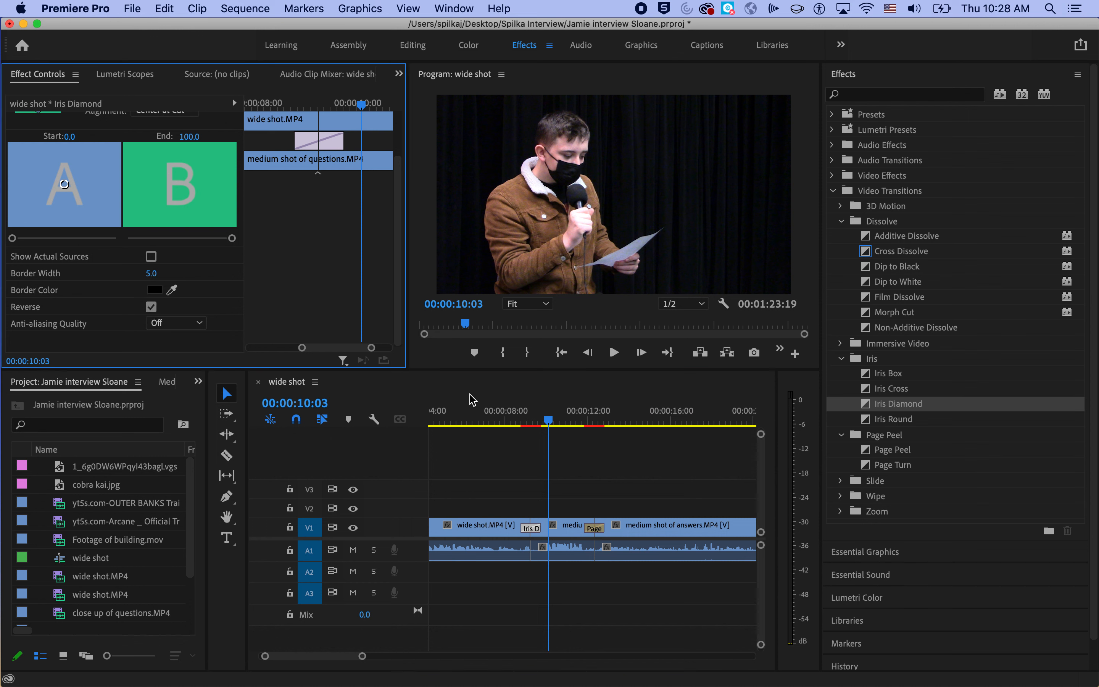
left_click(518, 422)
key("space")
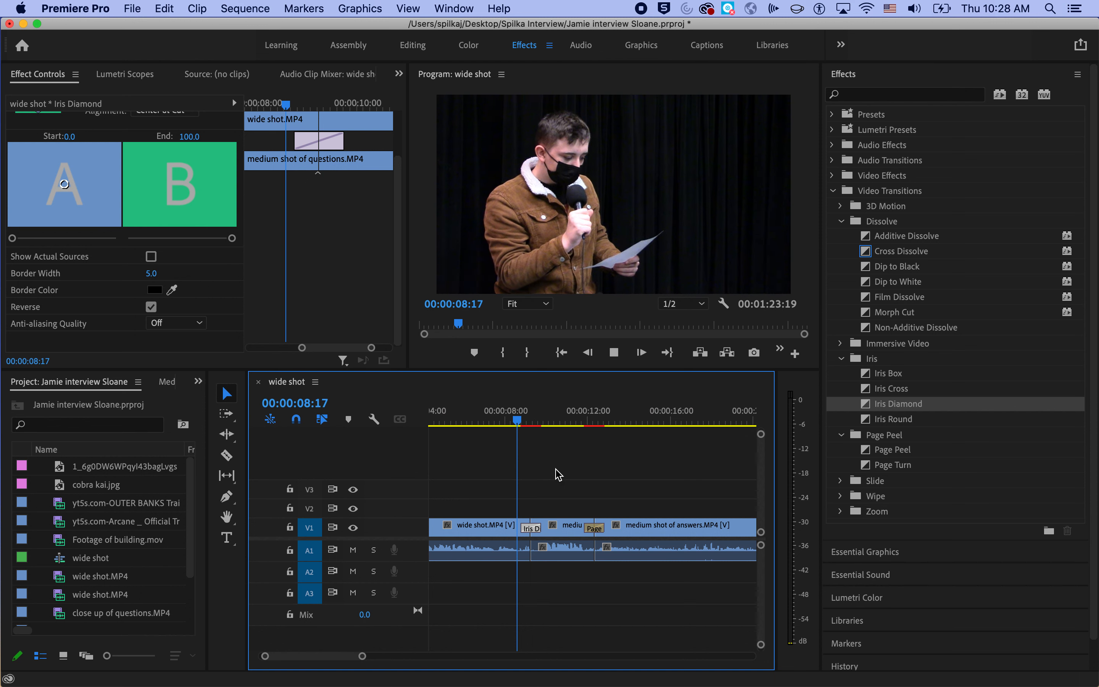
key("space")
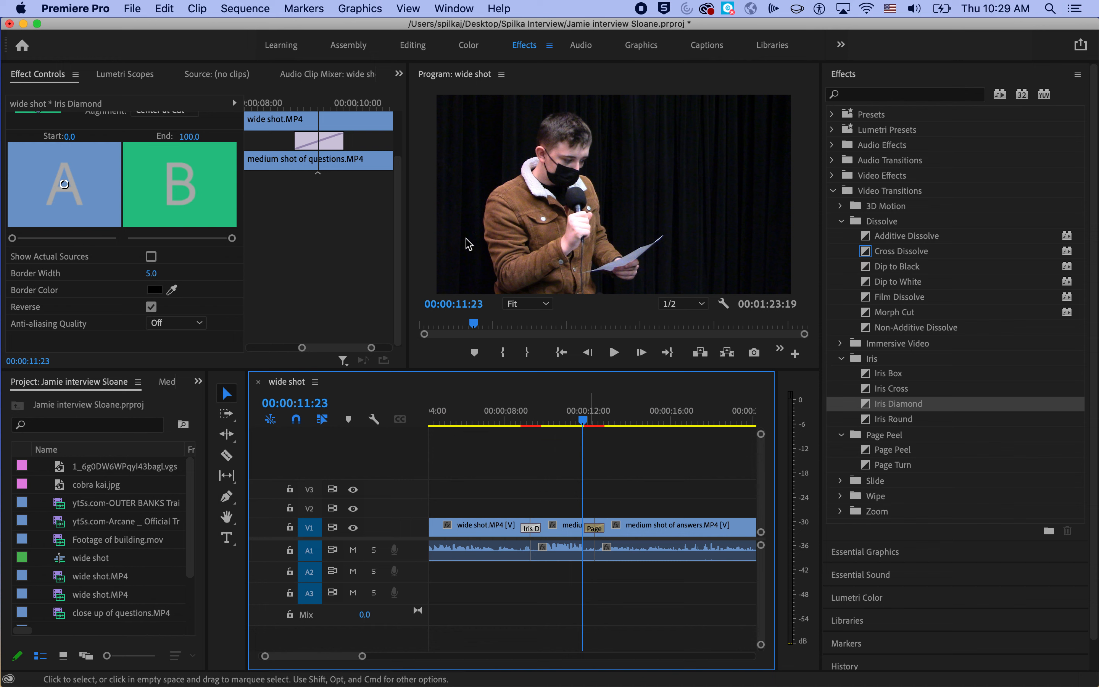
Render the sequence's effects in to out and play back the rendered Iris Diamond transition.
left_click(239, 7)
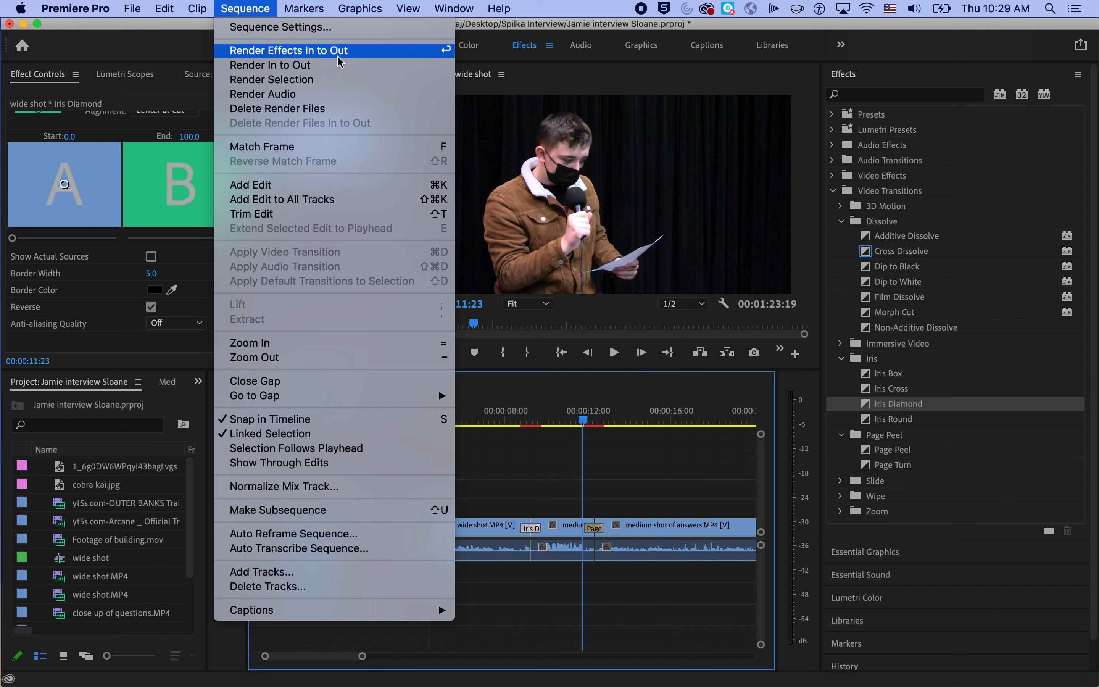
left_click(348, 58)
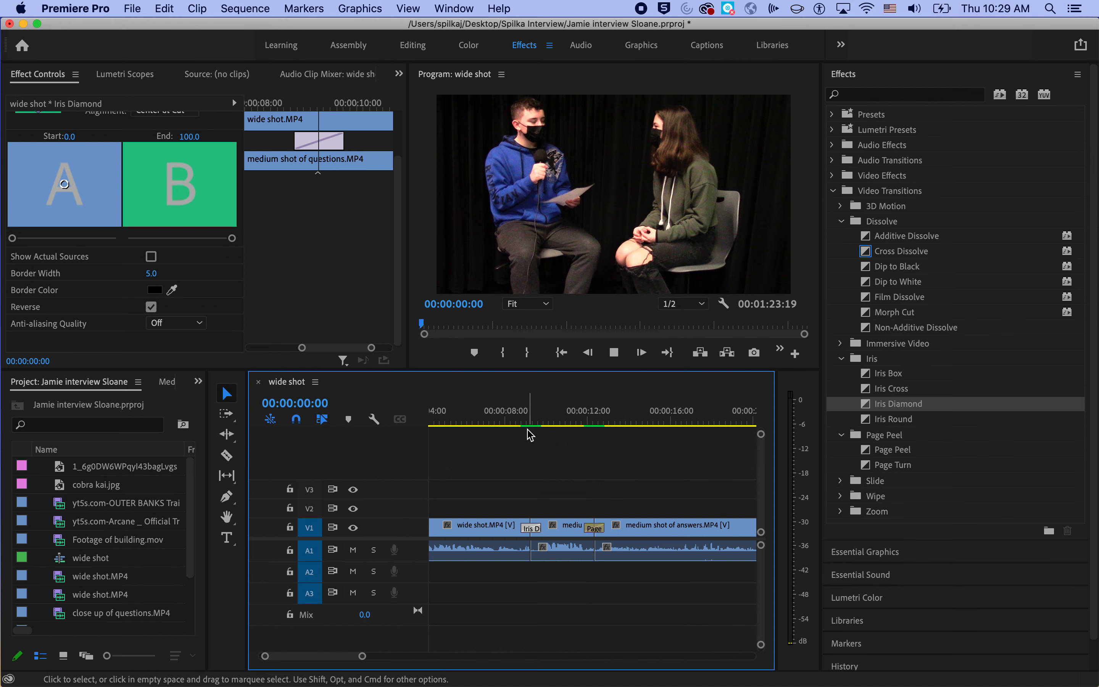
key("space")
left_click(611, 419)
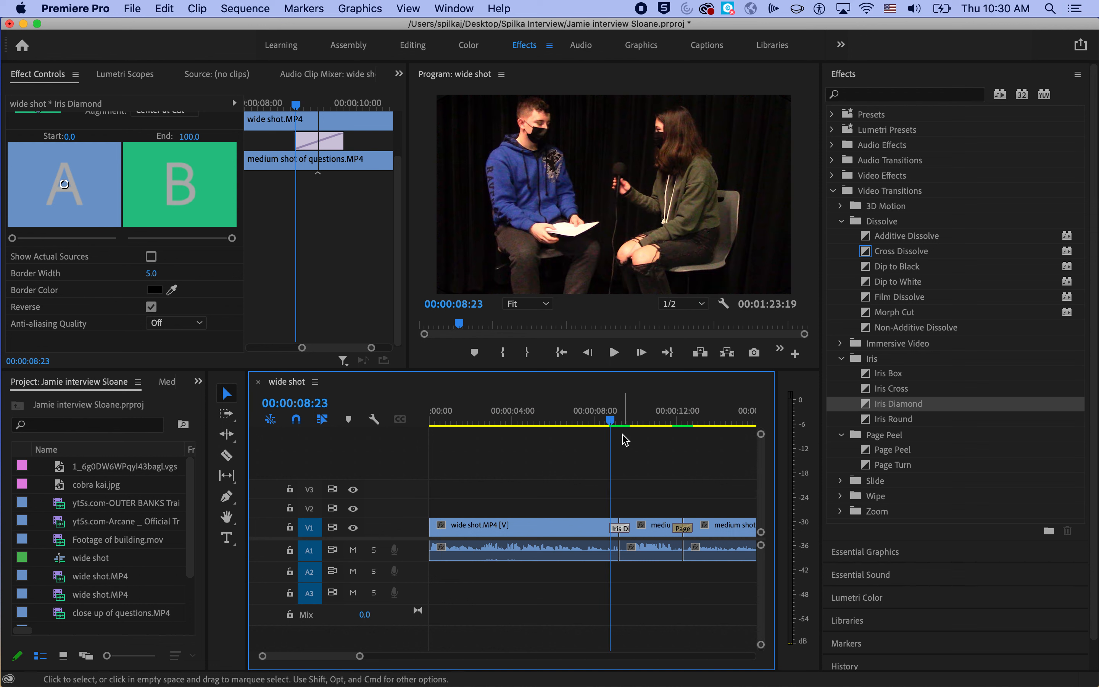
key("space")
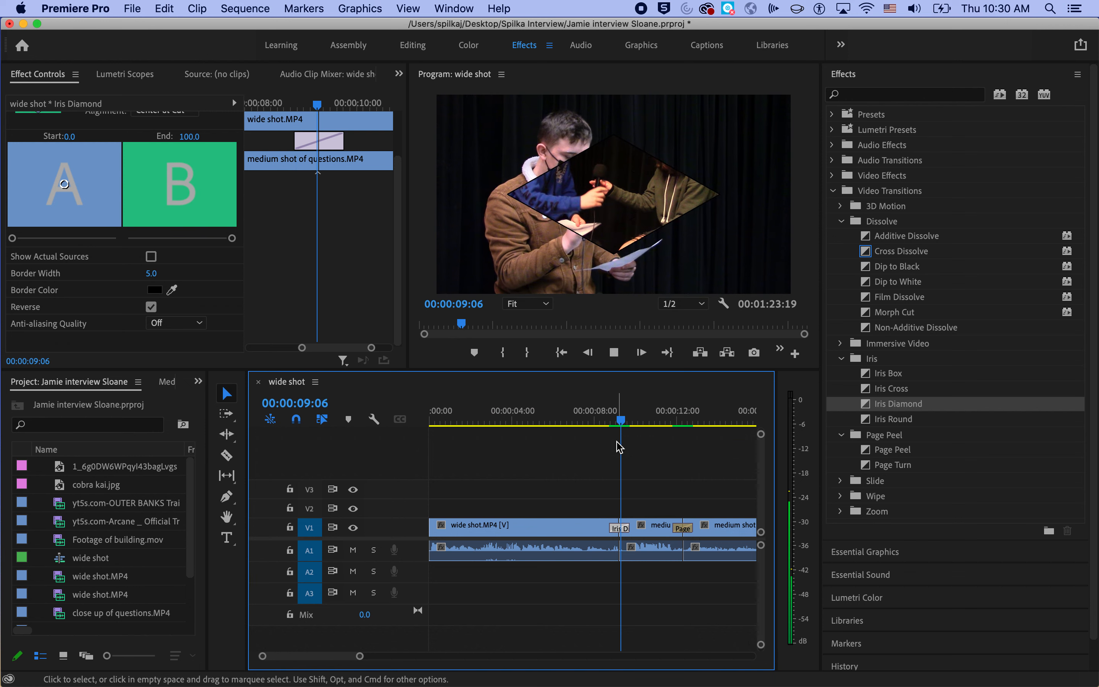
key("space")
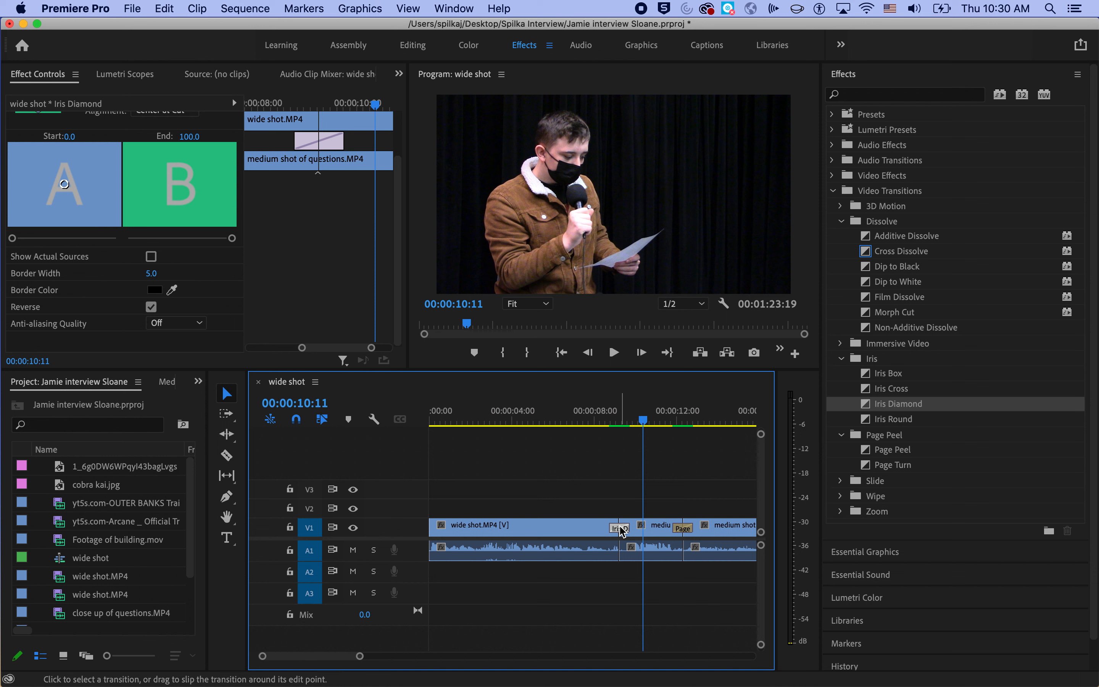
Park the playhead in the middle of the Iris Diamond transition and set its duration to 00:00:03:00.
left_click(622, 421)
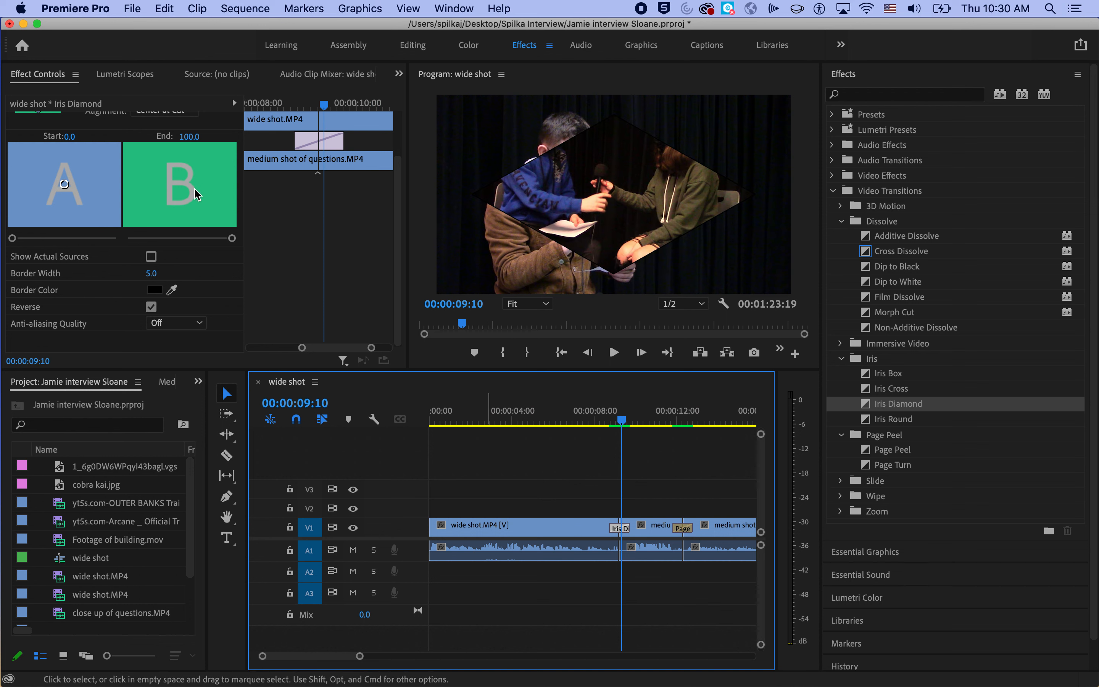
scroll(191, 165, "up", 3)
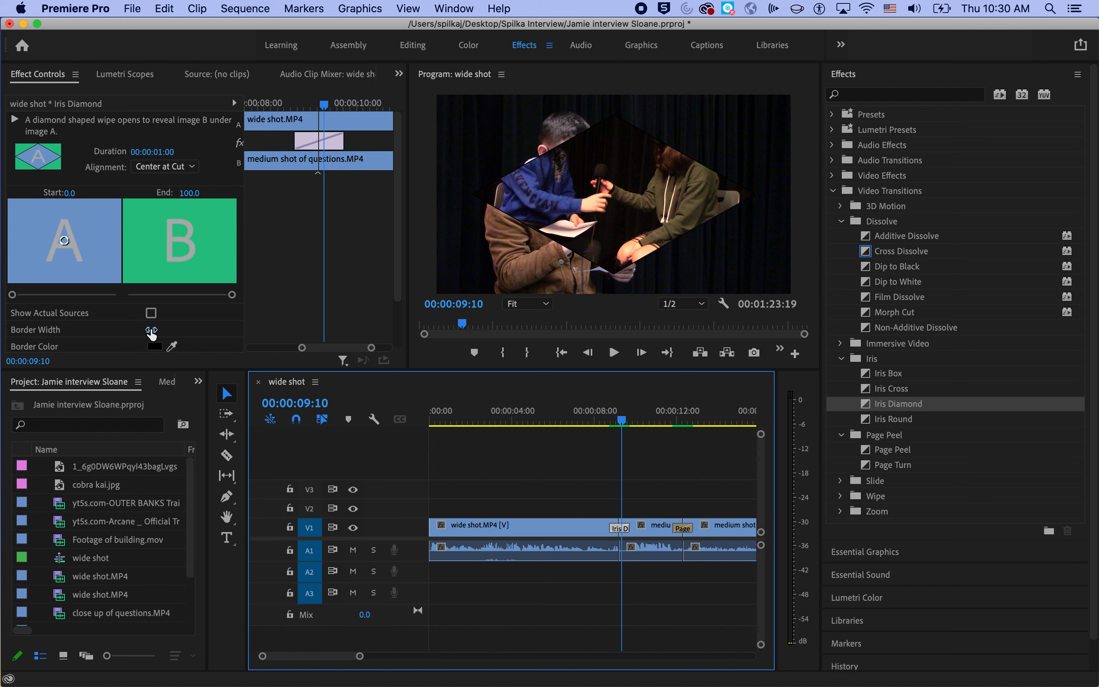
left_click(166, 152)
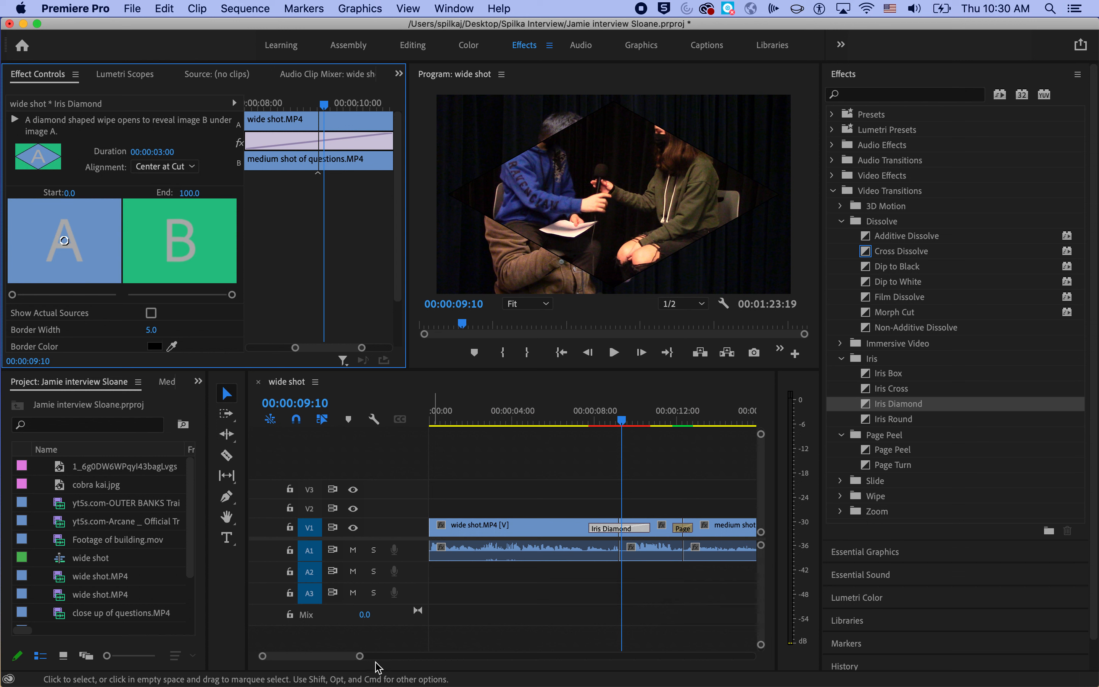
Add the Slide transition from the Slide group to the V1 cut near 00:00:25 and play through it.
left_click_drag(360, 657, 437, 660)
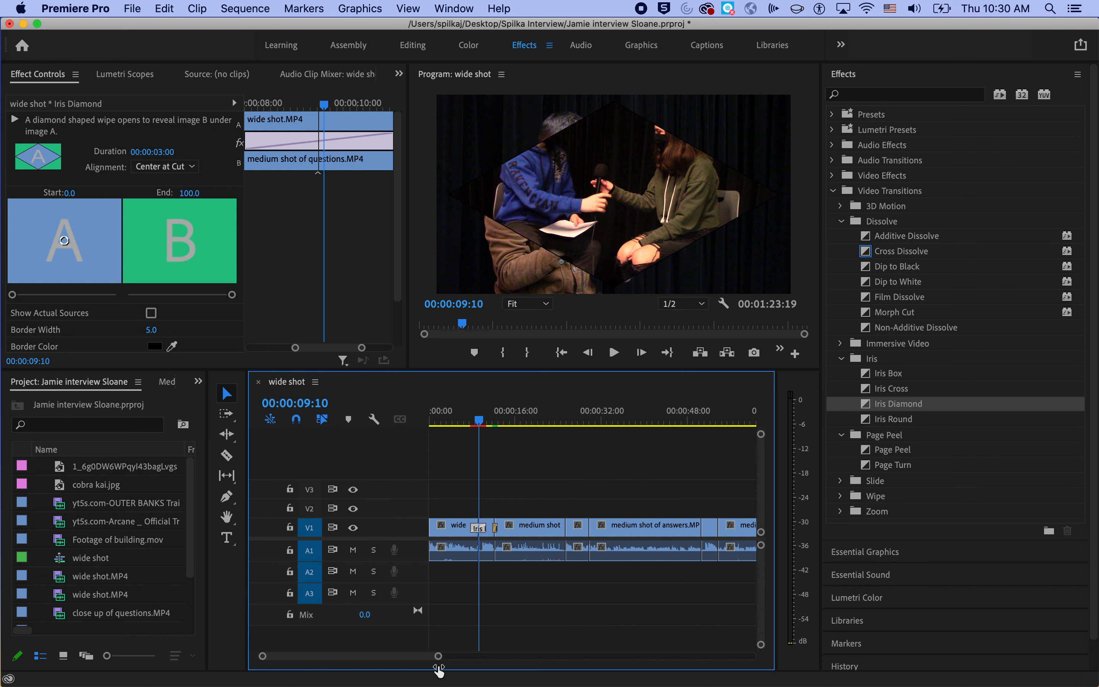
left_click(563, 424)
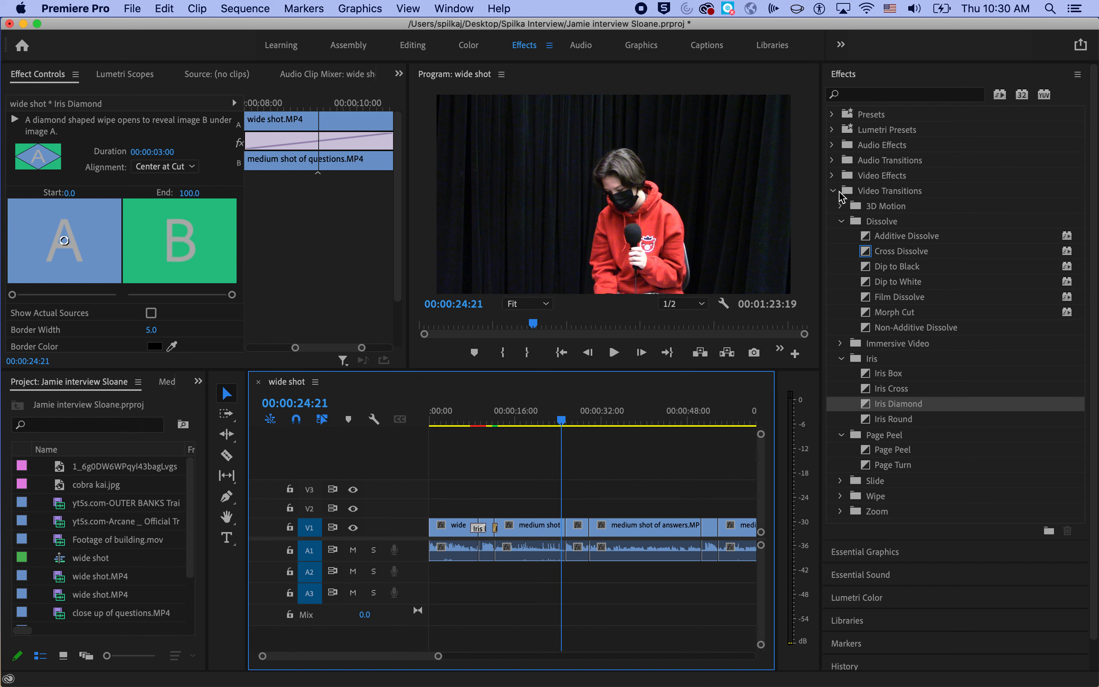
left_click(834, 191)
left_click(833, 191)
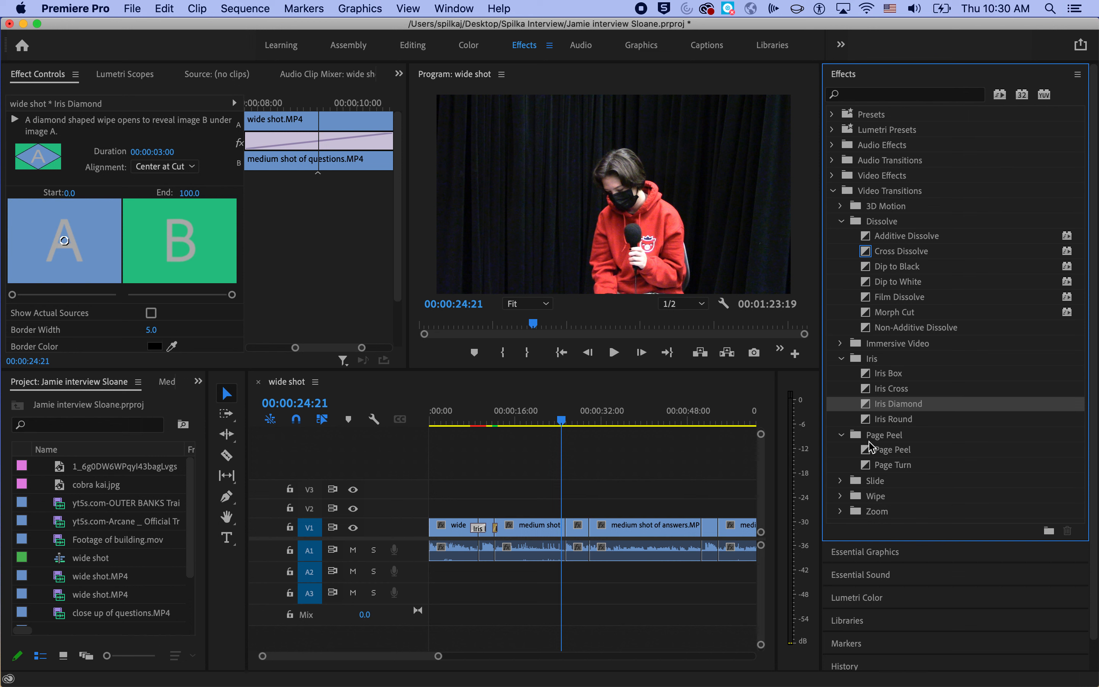
scroll(871, 448, "down", 2)
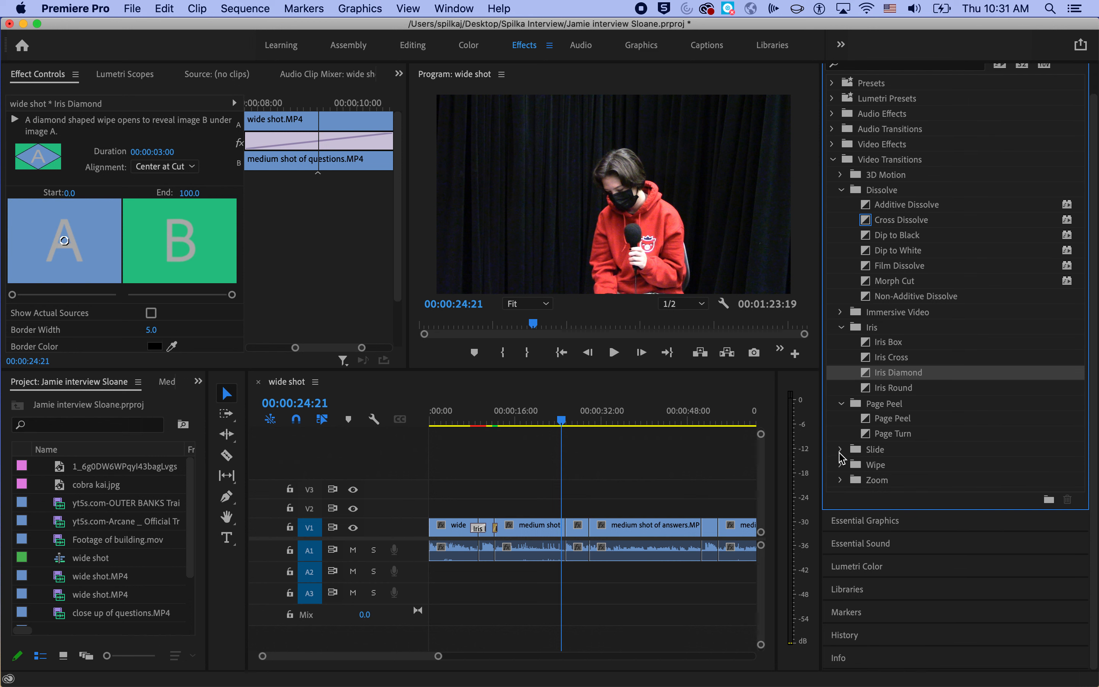
left_click(841, 450)
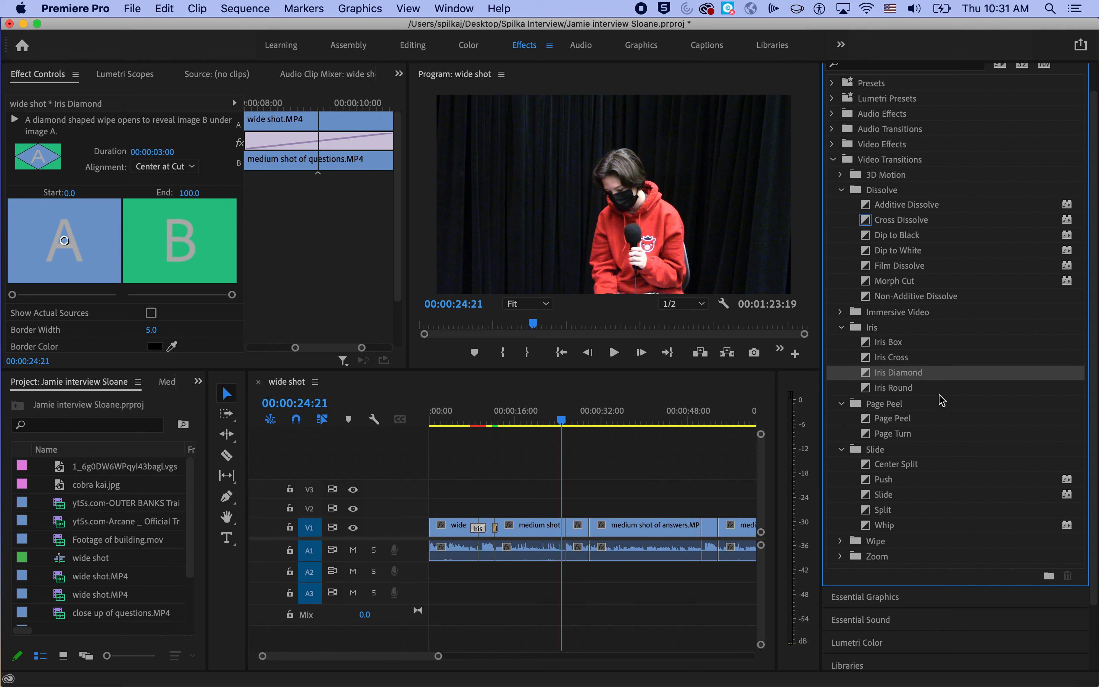
mouse_move(866, 500)
left_mouse_down()
mouse_move(675, 535)
mouse_move(566, 530)
left_mouse_up()
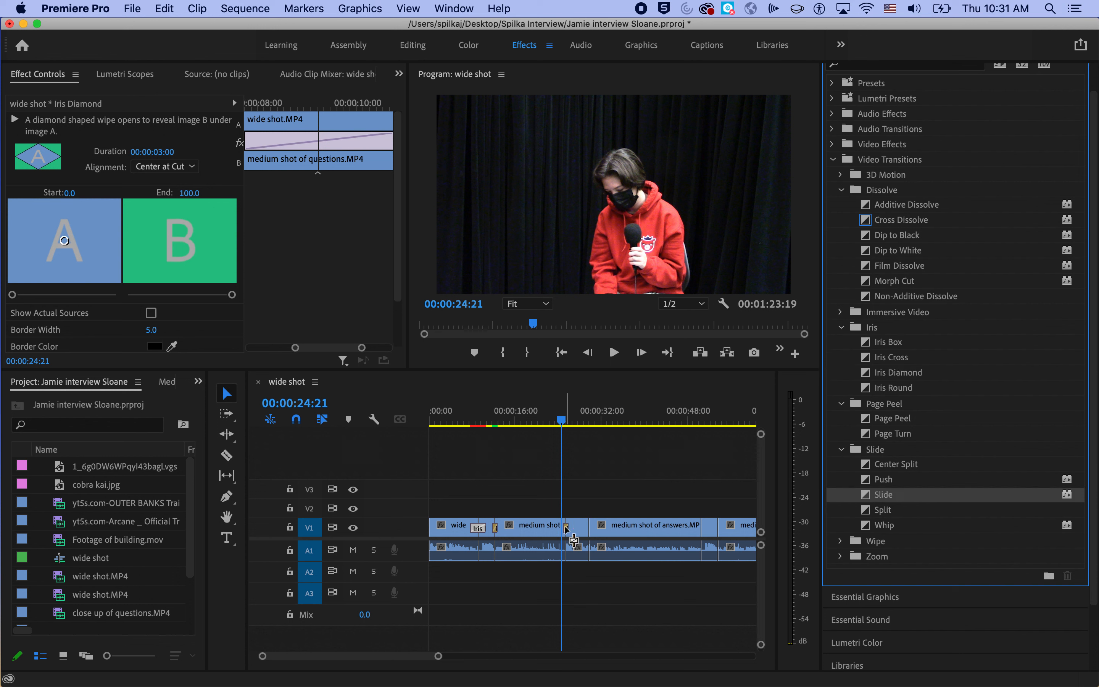
key("space")
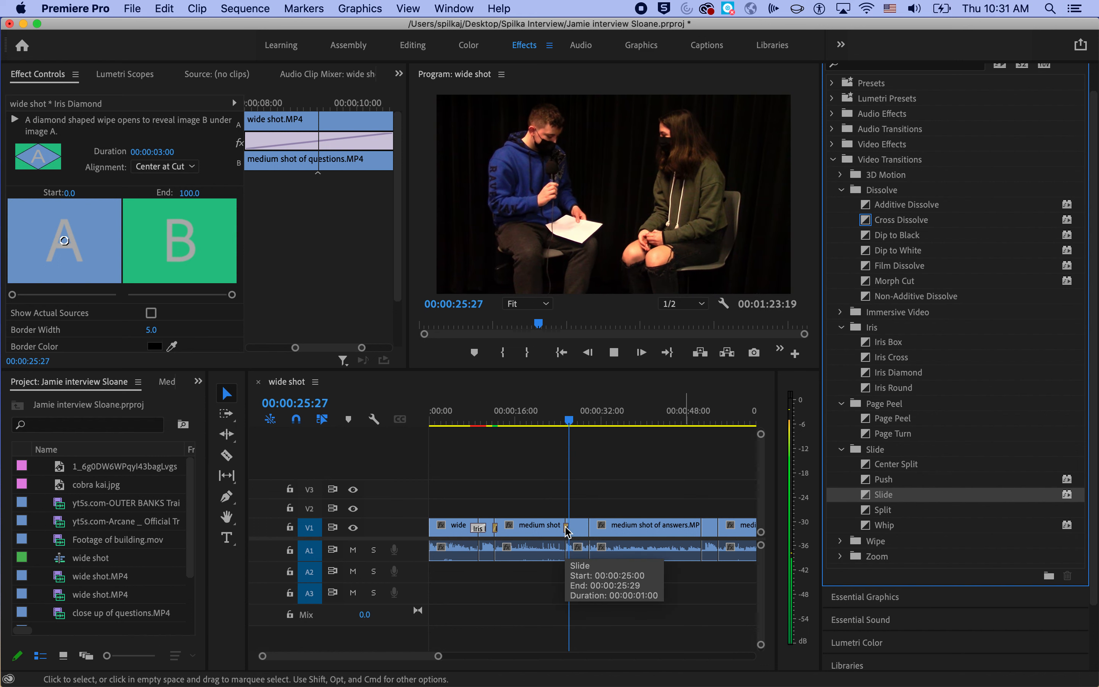
key("space")
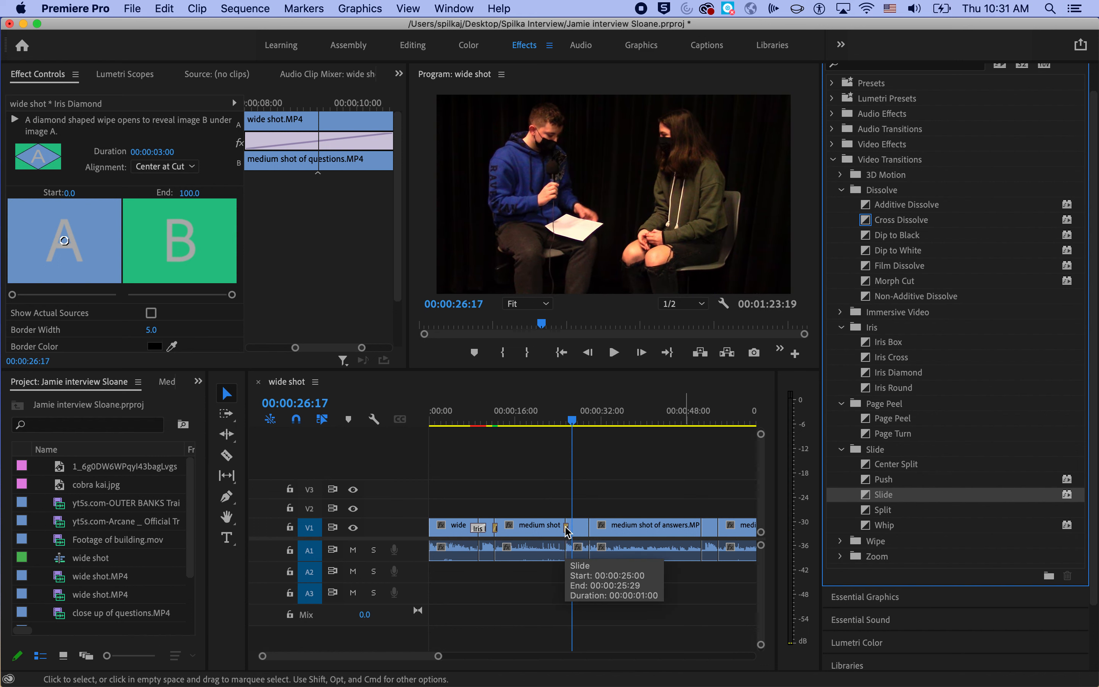